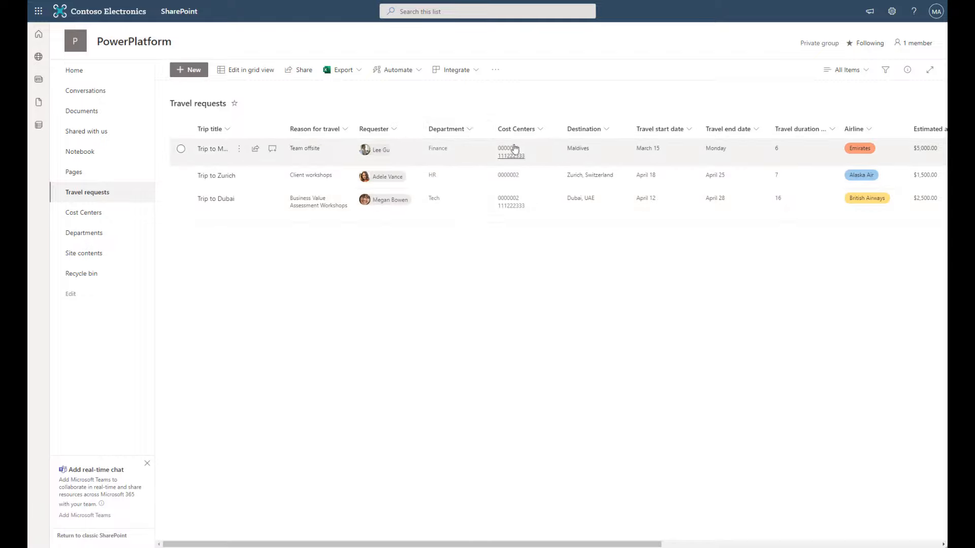
- Glance at site settings, then review the Trip to Maldives request's cost centers without saving
{"action": "left_click", "coordinate": [891, 11]}
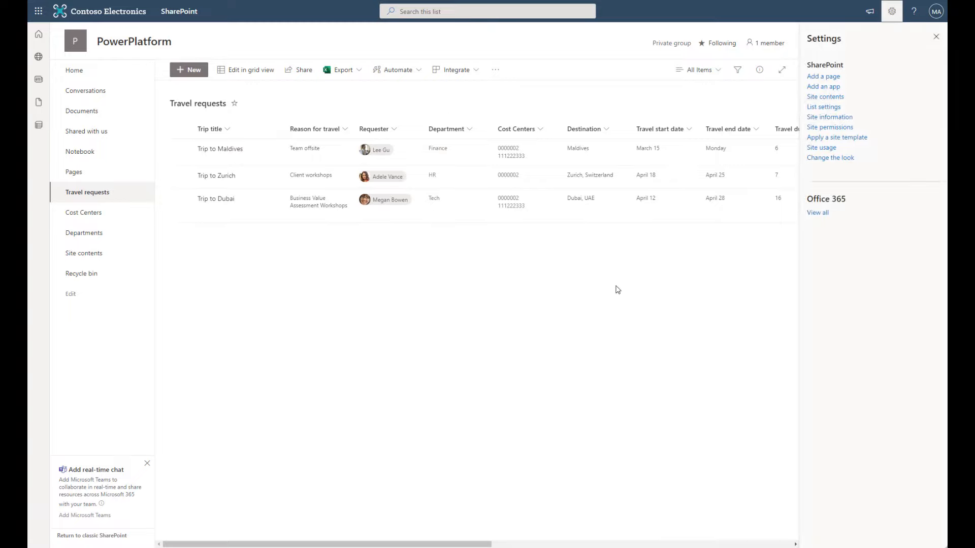
{"action": "left_click", "coordinate": [936, 37]}
{"action": "left_click", "coordinate": [181, 149]}
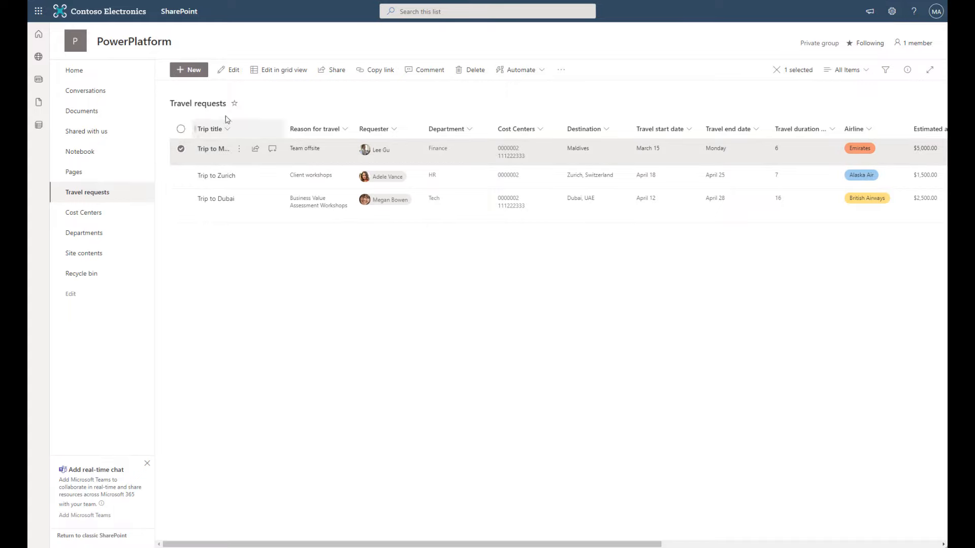
{"action": "left_click", "coordinate": [231, 71]}
{"action": "scroll", "coordinate": [674, 370], "scroll_direction": "down", "scroll_amount": 5}
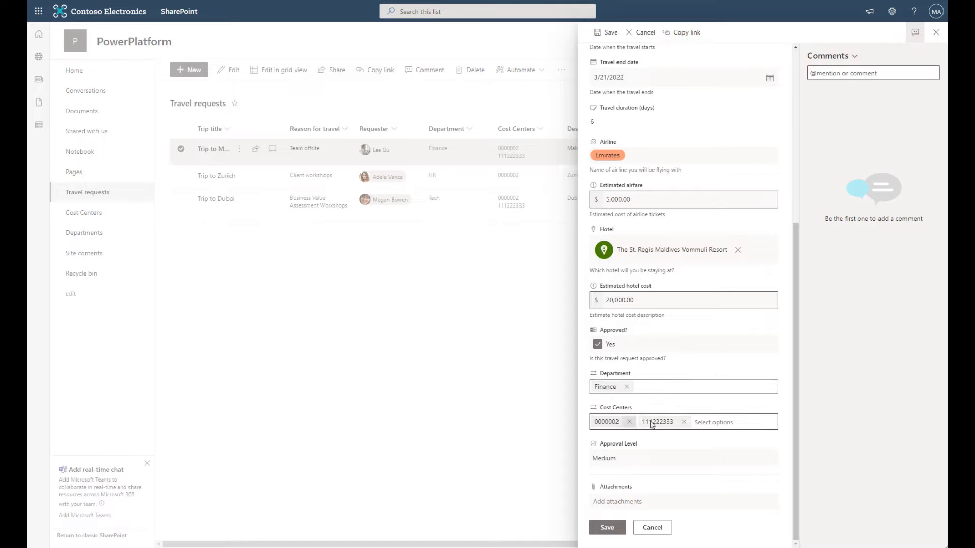
{"action": "left_click", "coordinate": [652, 527]}
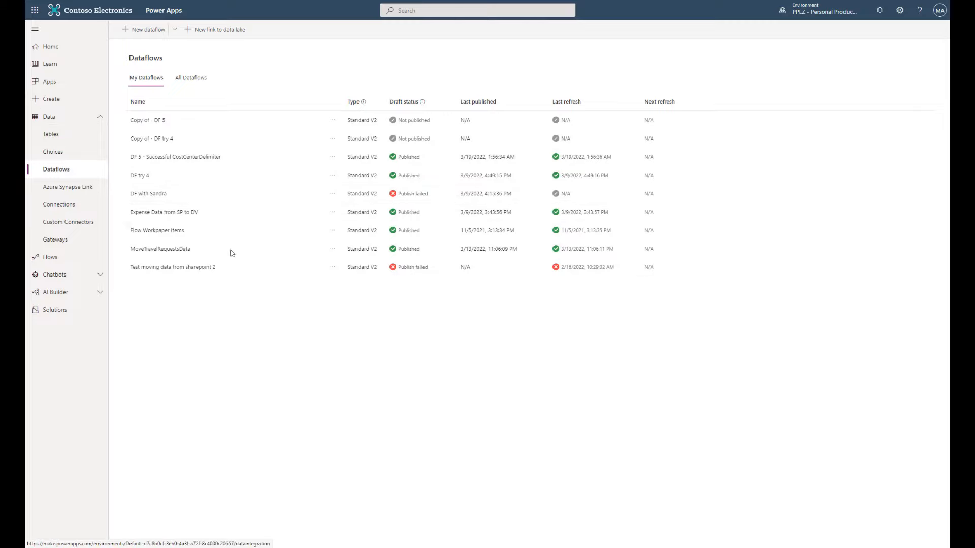
- Create a dataflow named 'SharePoint to Dataverse Demo' with SharePoint Online list as its source
{"action": "left_click", "coordinate": [148, 31]}
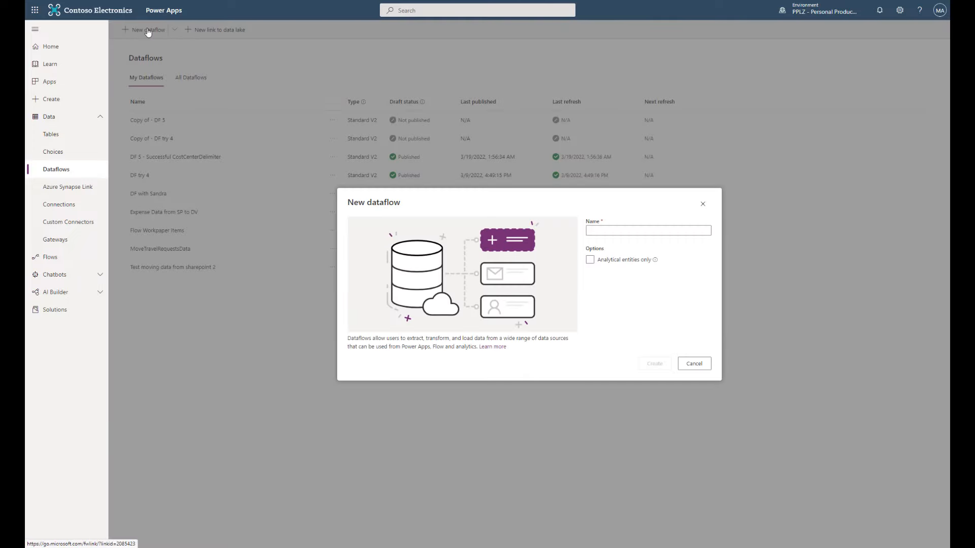
{"action": "left_click", "coordinate": [590, 233]}
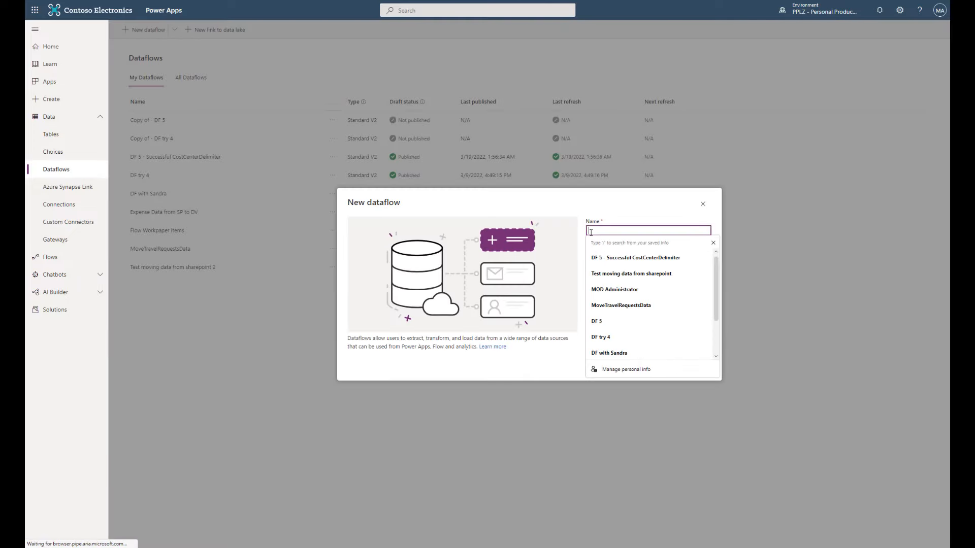
{"action": "type", "text": "SharePoint to Dataverse Demo 1"}
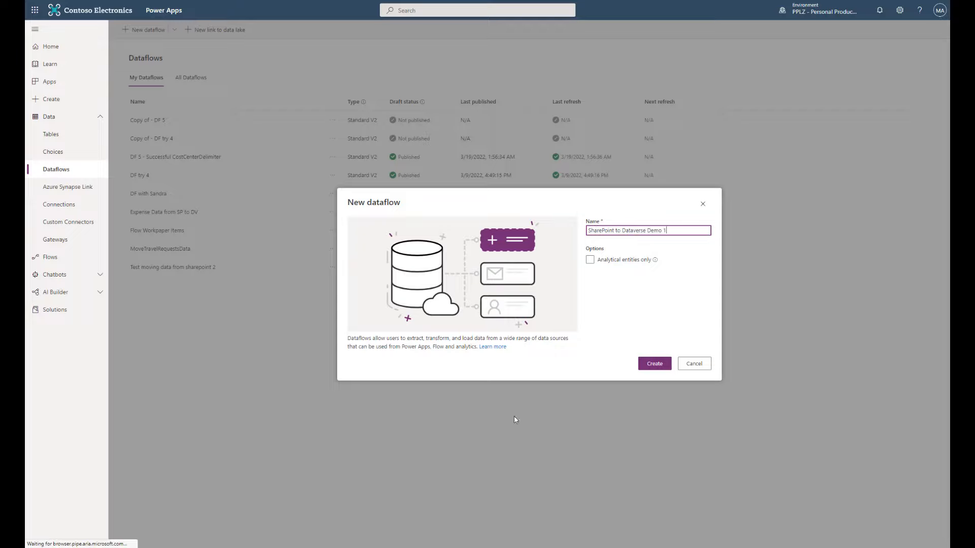
{"action": "left_click", "coordinate": [659, 366]}
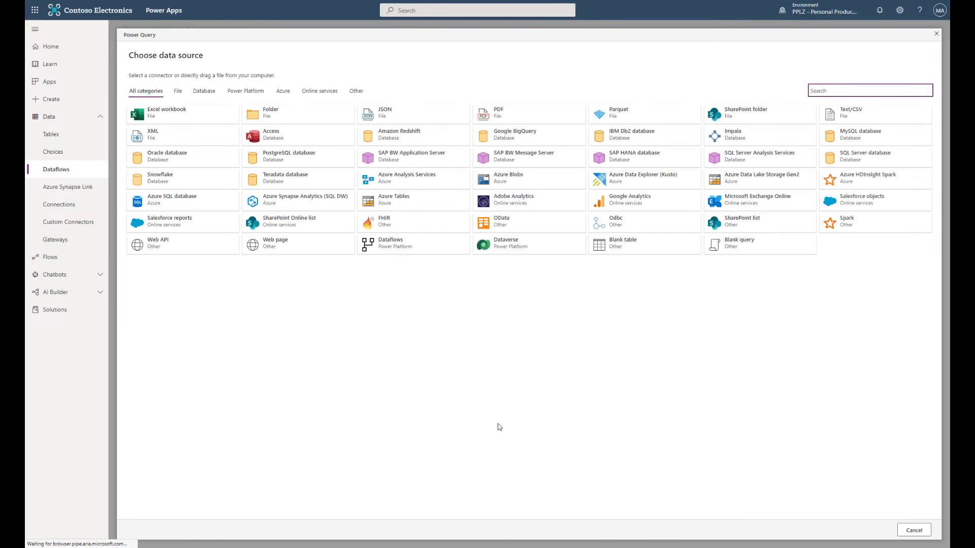
{"action": "left_click", "coordinate": [312, 228]}
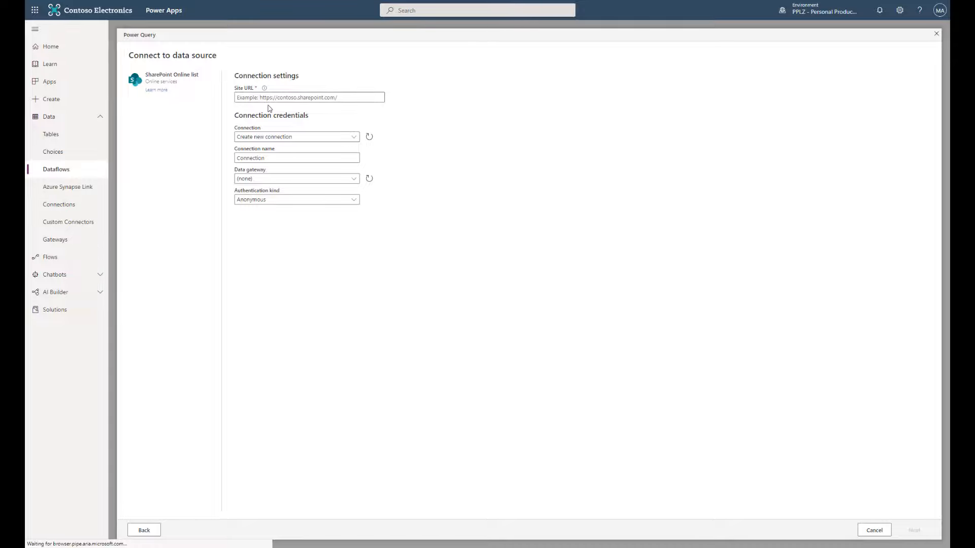
- Copy the SharePoint site's web address into Site URL and continue to its lists
{"action": "mouse_move", "coordinate": [25, 39]}
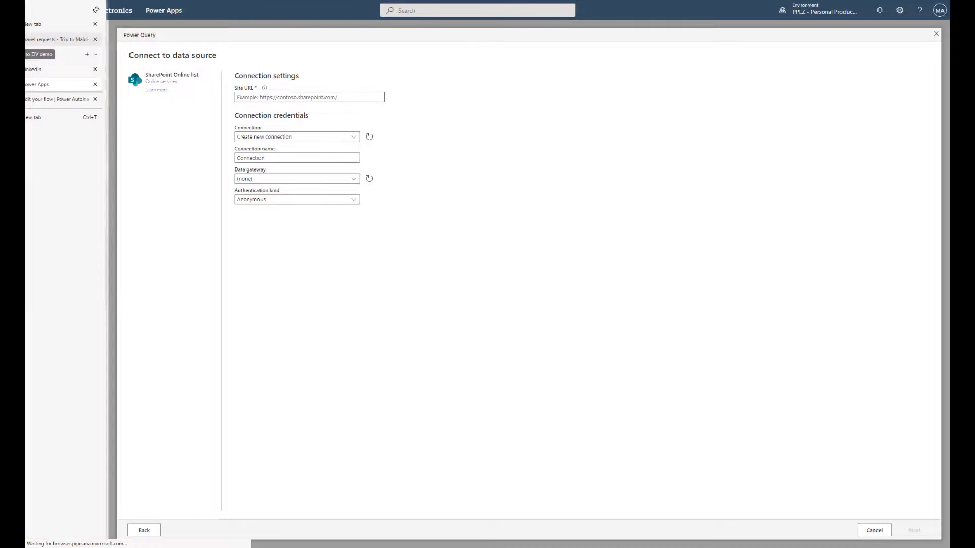
{"action": "left_click", "coordinate": [61, 39]}
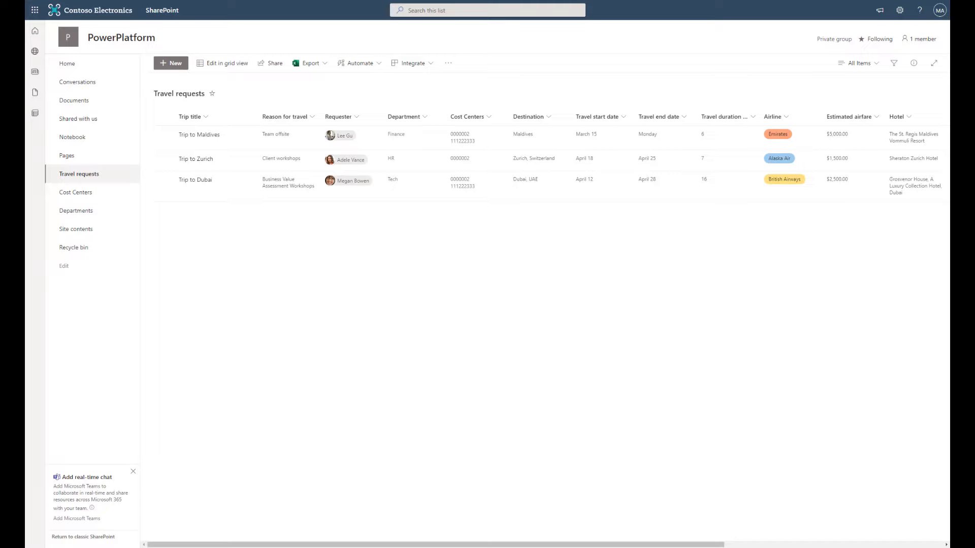
{"action": "key", "text": "ctrl+l"}
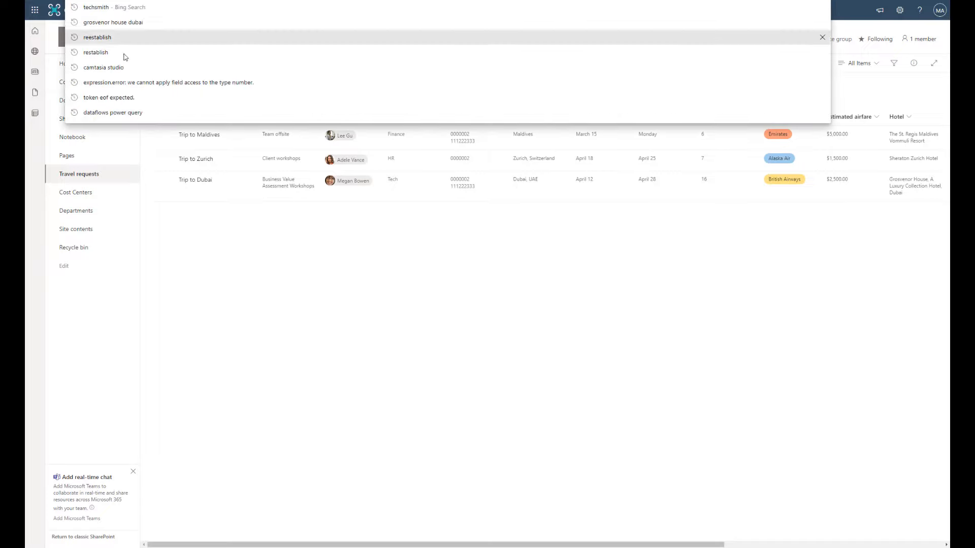
{"action": "mouse_move", "coordinate": [25, 70]}
{"action": "left_click", "coordinate": [40, 84]}
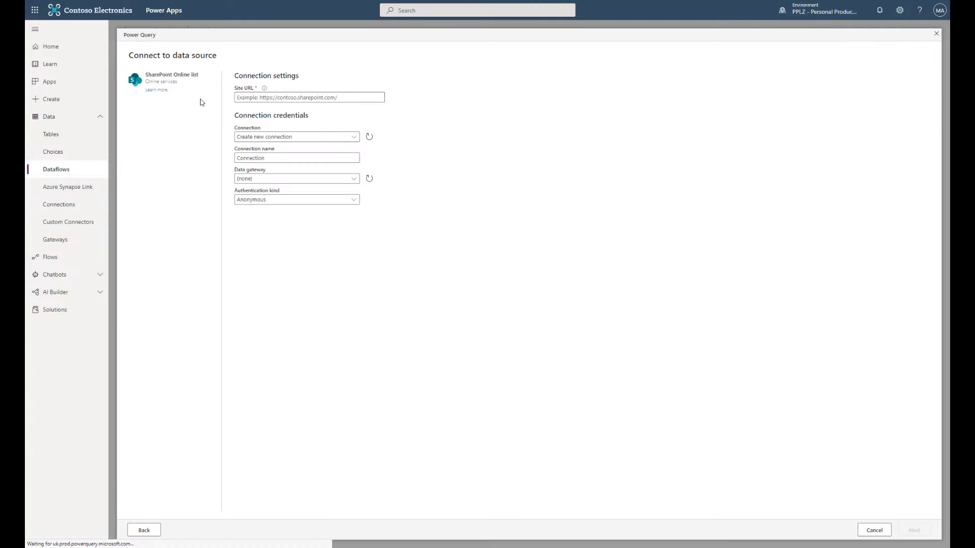
{"action": "left_click", "coordinate": [302, 97]}
{"action": "key", "text": "ctrl+v"}
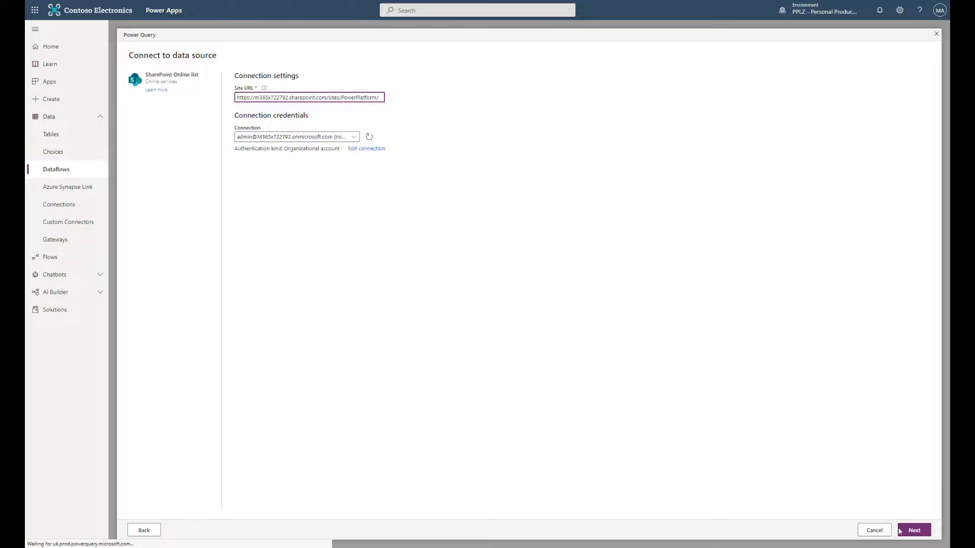
{"action": "left_click", "coordinate": [921, 534]}
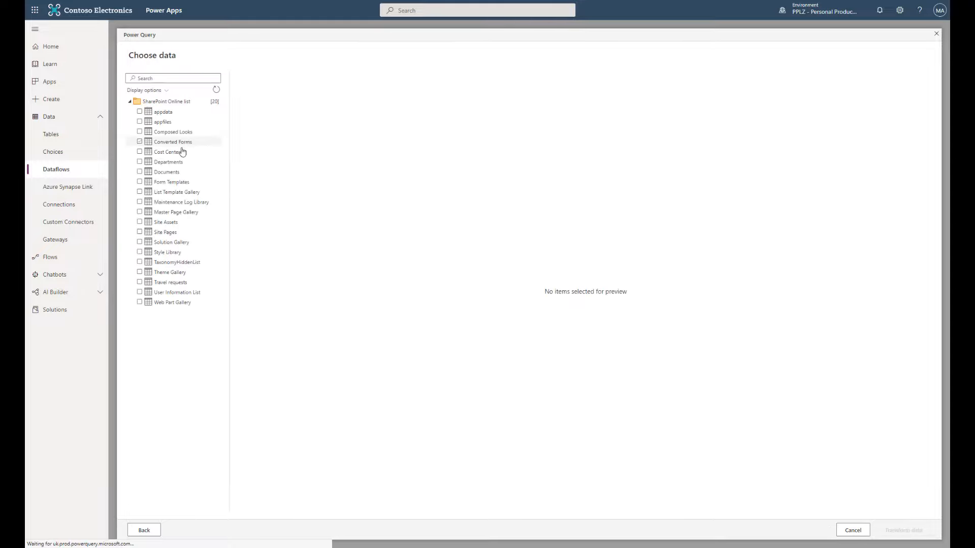
- Tick the Cost Centers, Departments and Travel requests lists and proceed to Transform data
{"action": "left_click", "coordinate": [139, 153]}
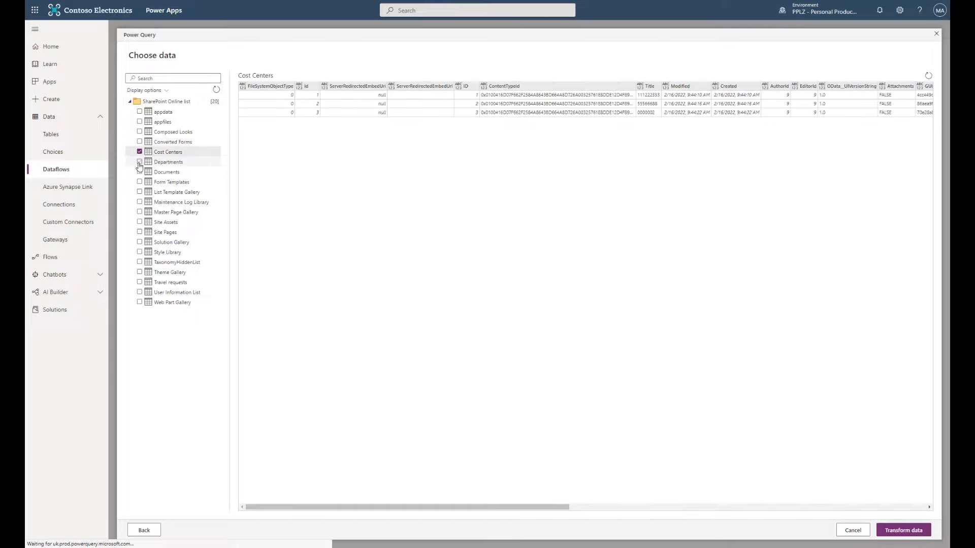
{"action": "left_click", "coordinate": [139, 163]}
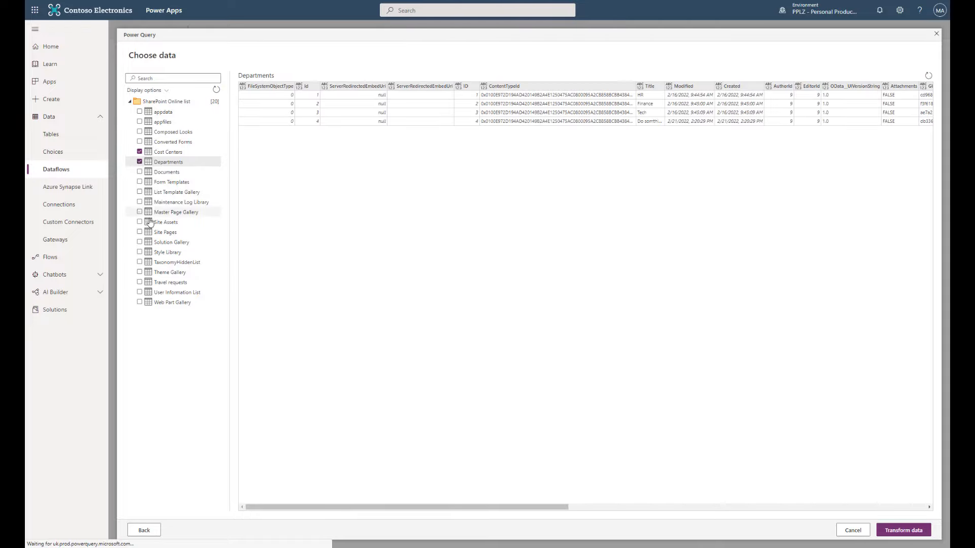
{"action": "left_click", "coordinate": [140, 282]}
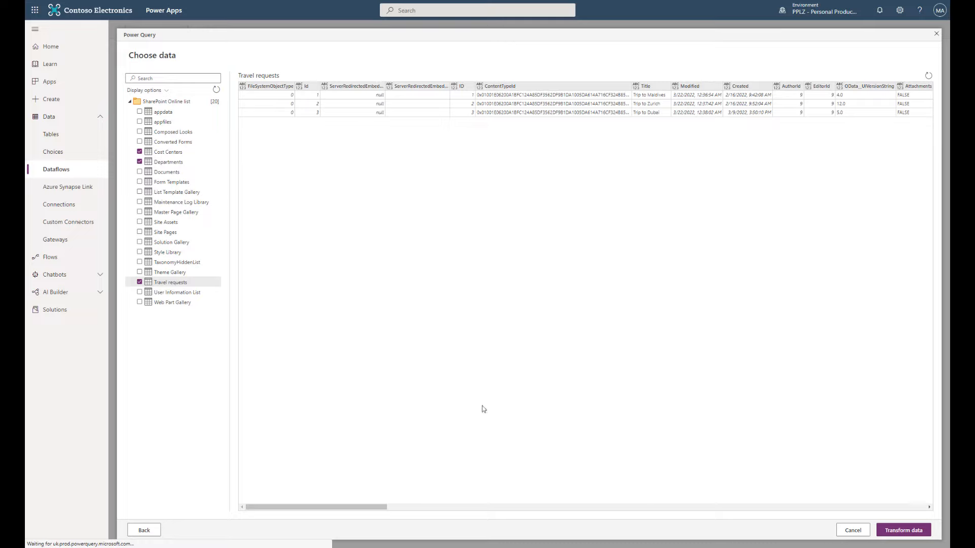
{"action": "left_click", "coordinate": [140, 161]}
{"action": "left_click", "coordinate": [140, 161]}
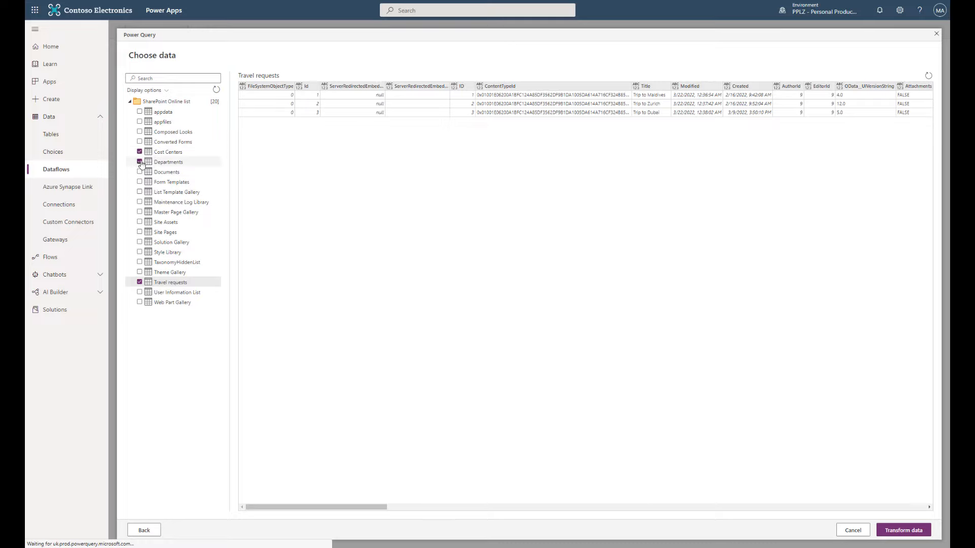
{"action": "left_click", "coordinate": [906, 531]}
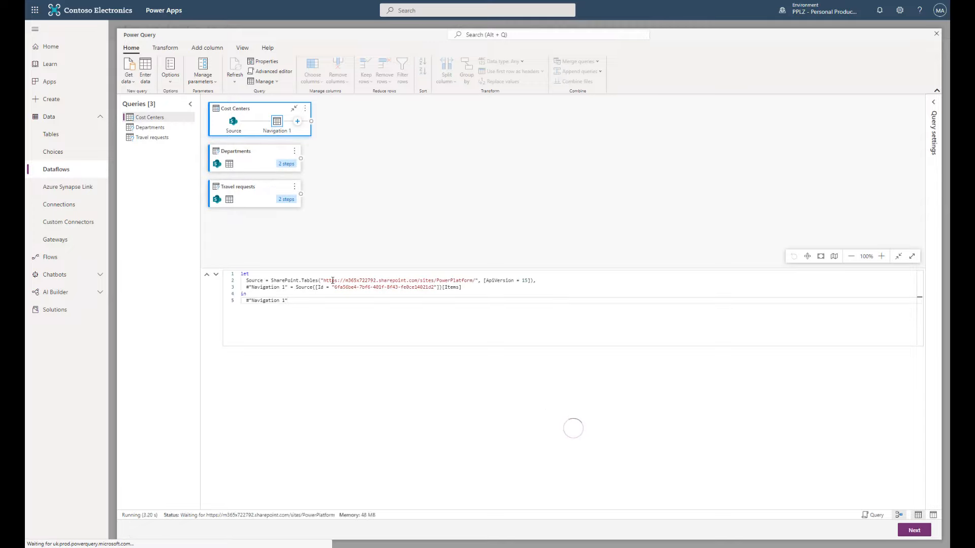
- In Cost Centers, clear Select All in Choose columns and keep only Id and Title
{"action": "left_click", "coordinate": [166, 127]}
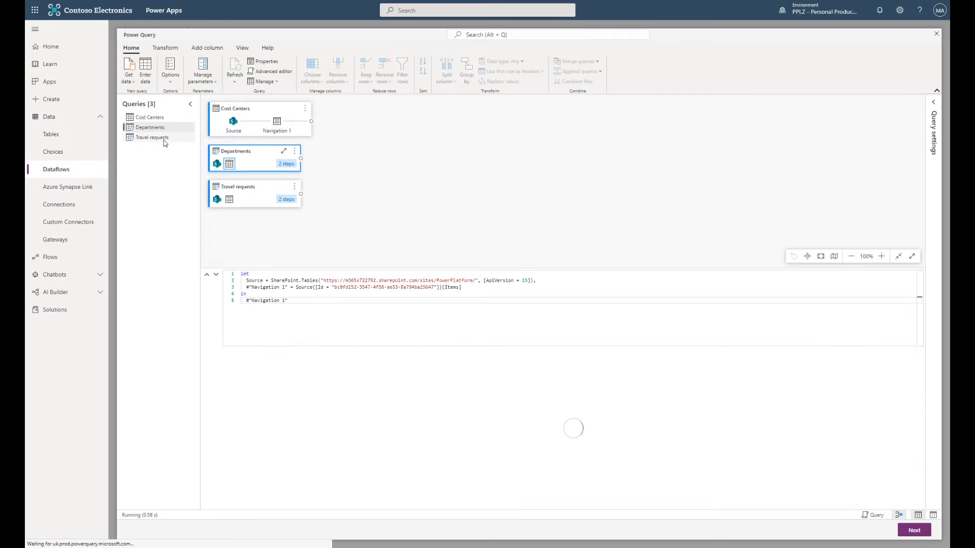
{"action": "left_click", "coordinate": [163, 137]}
{"action": "left_click", "coordinate": [164, 120]}
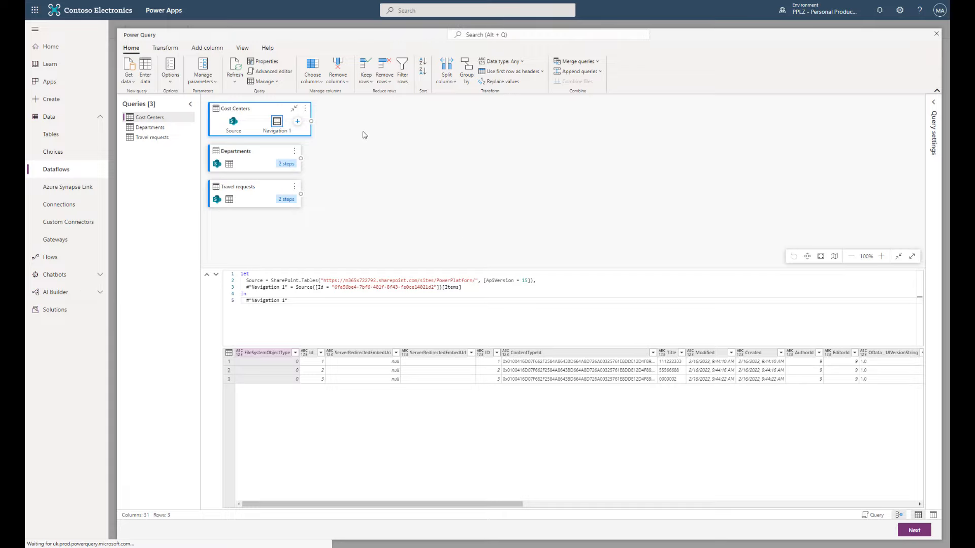
{"action": "left_click", "coordinate": [315, 80]}
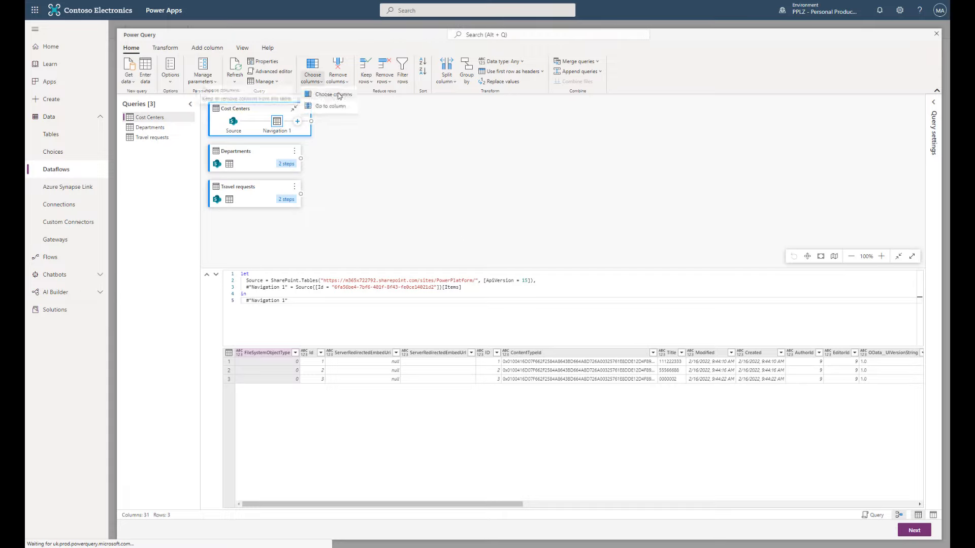
{"action": "left_click", "coordinate": [334, 95]}
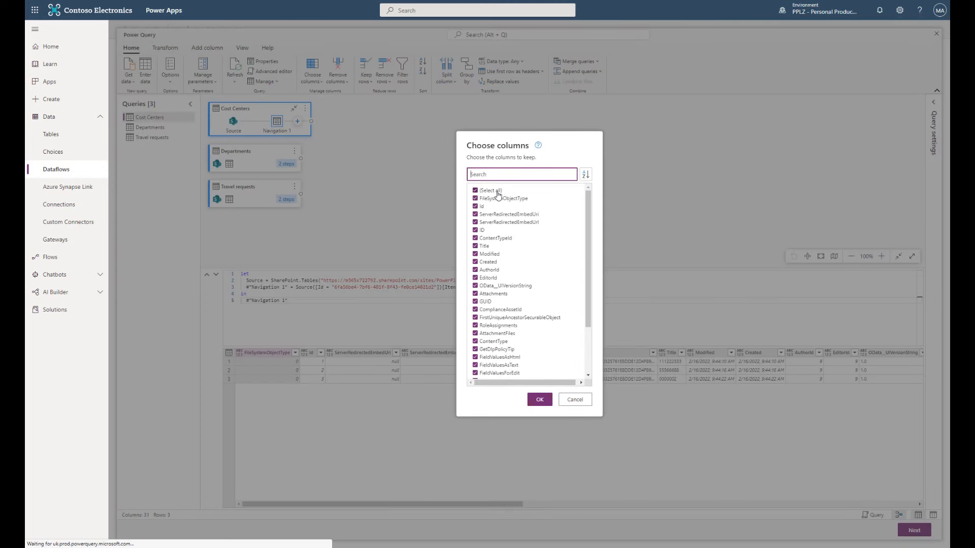
{"action": "left_click", "coordinate": [497, 191]}
{"action": "left_click", "coordinate": [481, 206]}
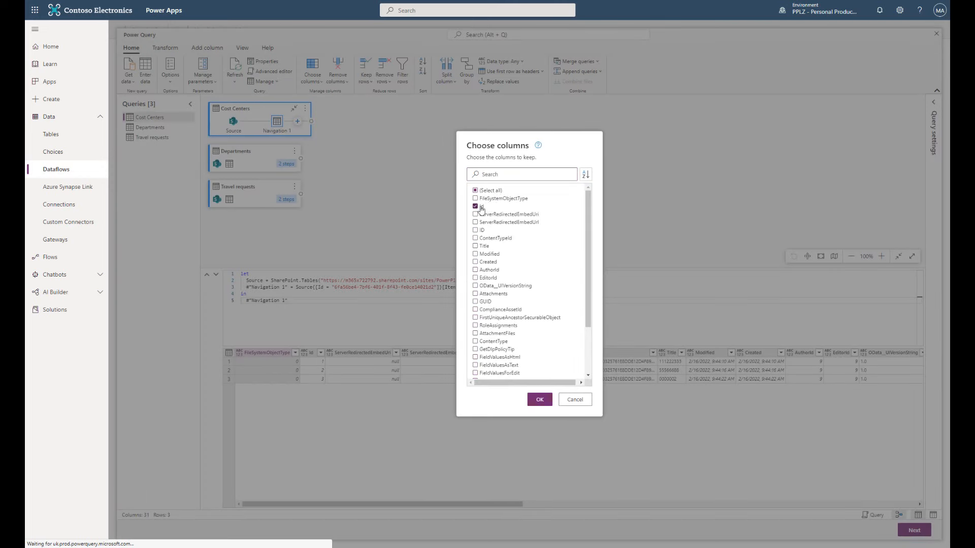
{"action": "left_click", "coordinate": [476, 247]}
{"action": "left_click", "coordinate": [547, 403]}
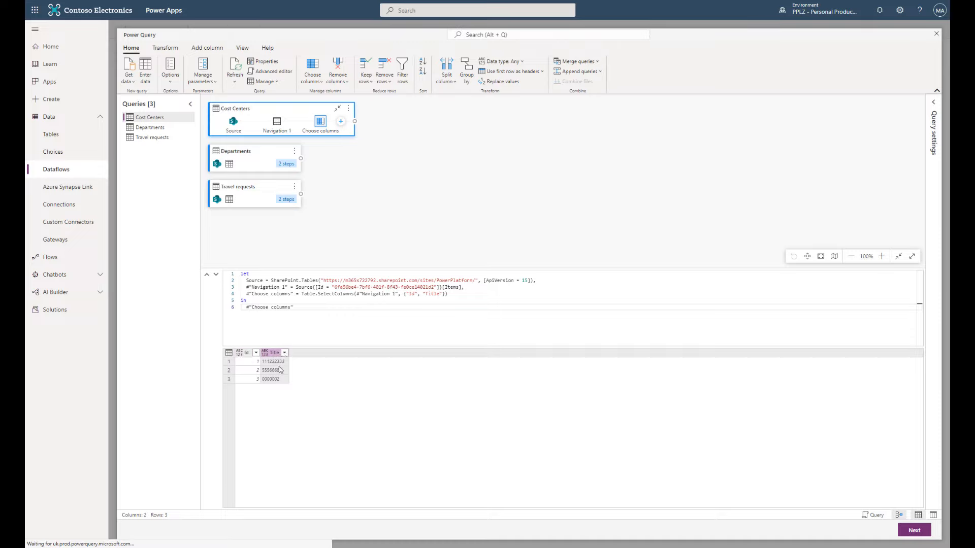
{"action": "left_click", "coordinate": [261, 152]}
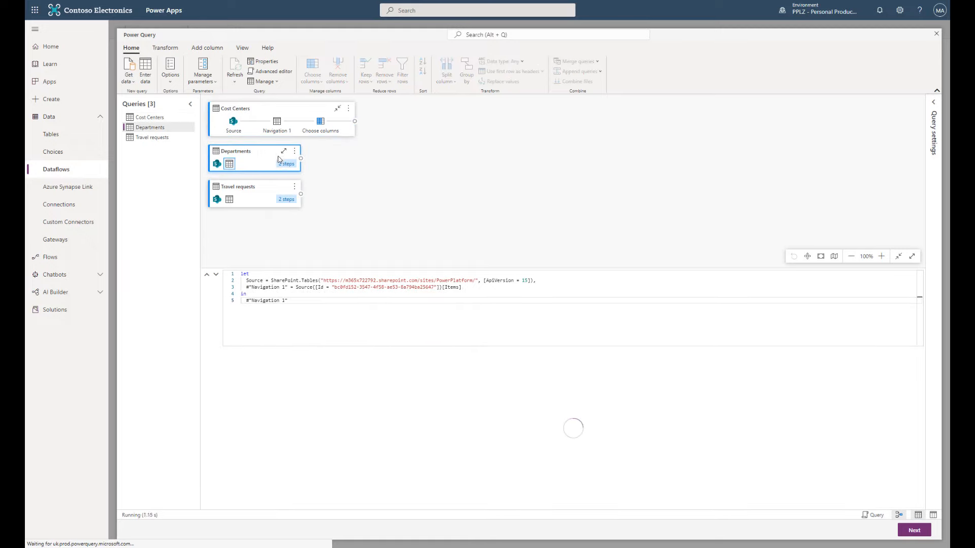
- Use Choose columns on Departments, deselecting all and keeping only Id and Title
{"action": "left_click", "coordinate": [320, 82]}
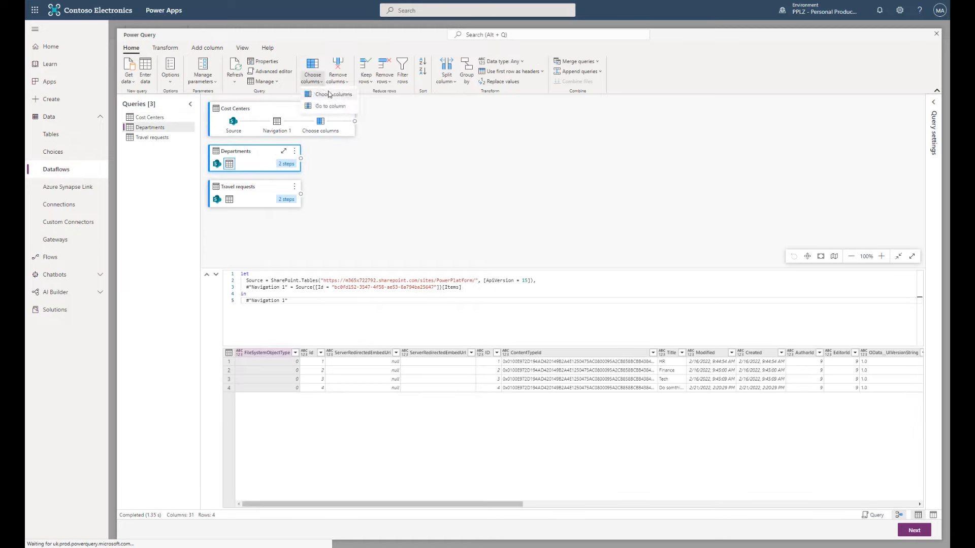
{"action": "left_click", "coordinate": [330, 101]}
{"action": "left_click", "coordinate": [489, 192]}
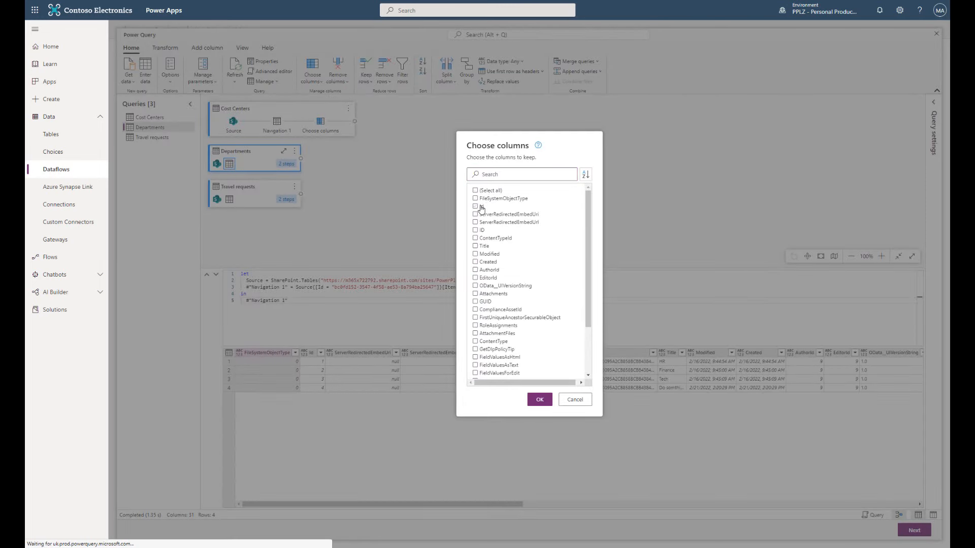
{"action": "left_click", "coordinate": [475, 206]}
{"action": "left_click", "coordinate": [475, 245]}
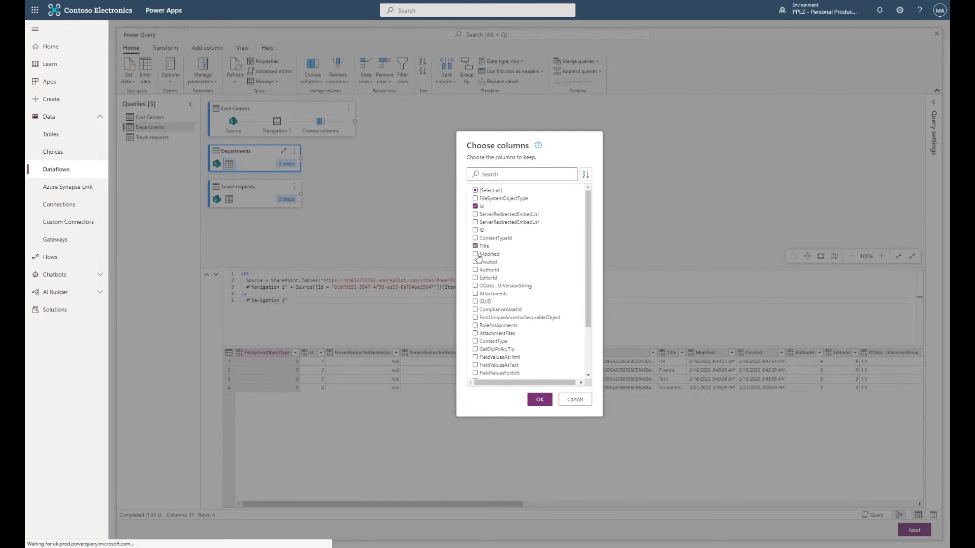
{"action": "left_click", "coordinate": [541, 401]}
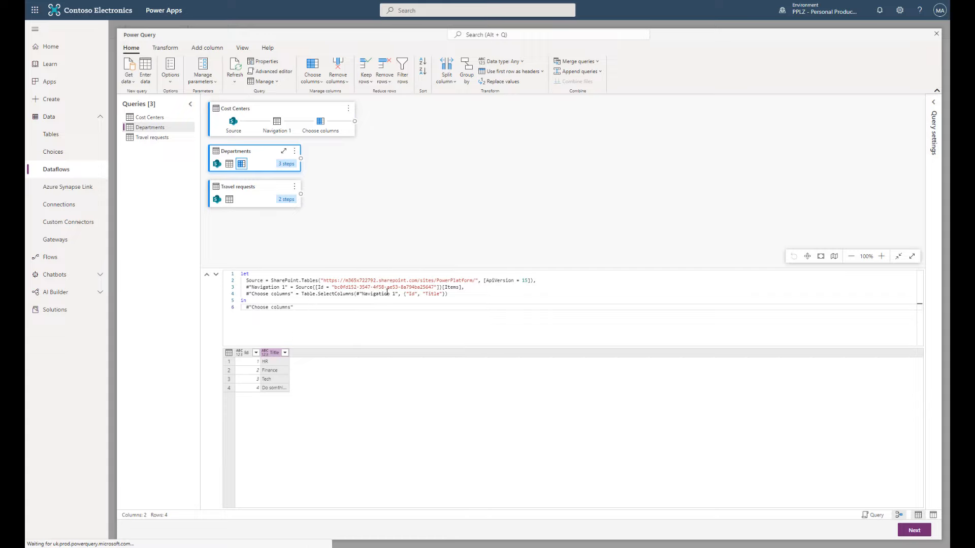
{"action": "left_click", "coordinate": [456, 295]}
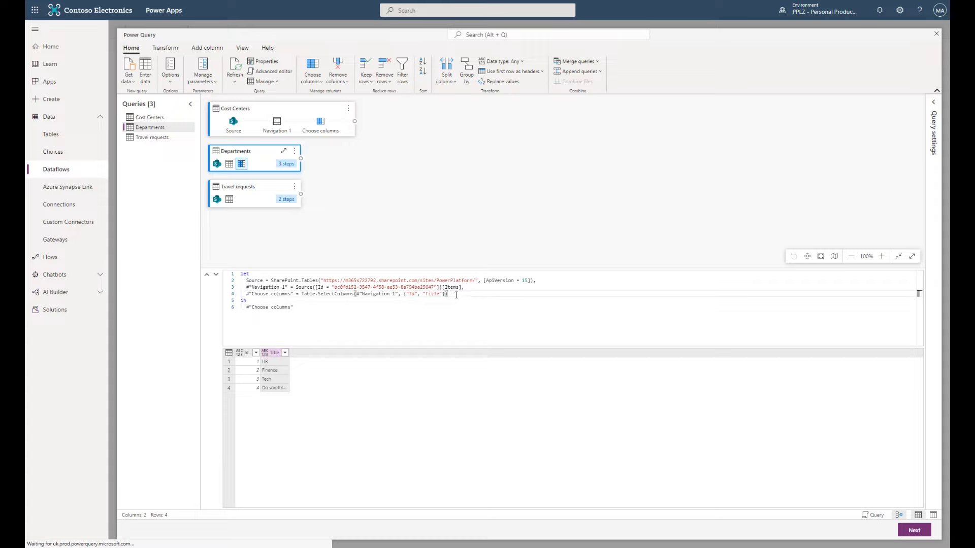
- Open Choose columns for Travel requests, clear all selections and keep Title
{"action": "left_click", "coordinate": [252, 190]}
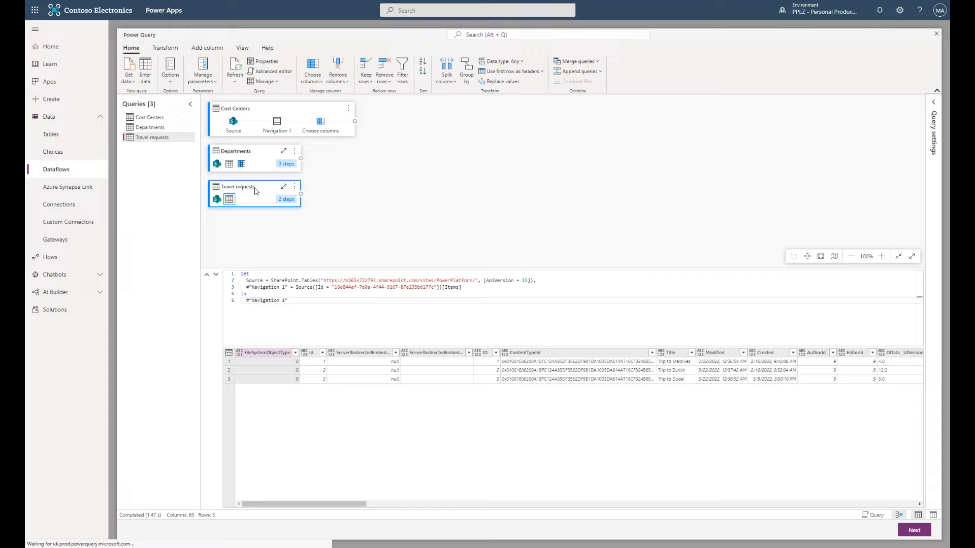
{"action": "left_click", "coordinate": [319, 85]}
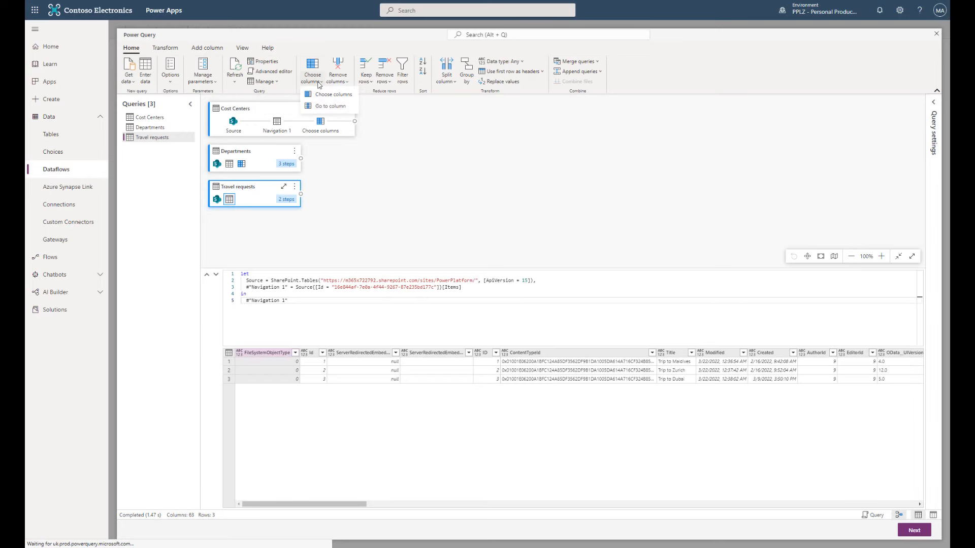
{"action": "left_click", "coordinate": [326, 94]}
{"action": "left_click", "coordinate": [486, 191]}
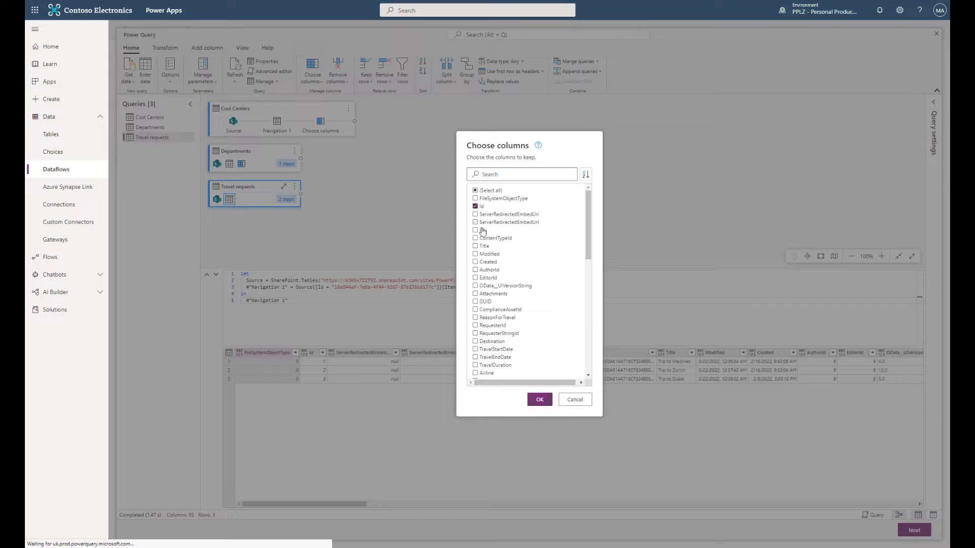
{"action": "left_click", "coordinate": [476, 246]}
{"action": "scroll", "coordinate": [499, 293], "scroll_direction": "down", "scroll_amount": 3}
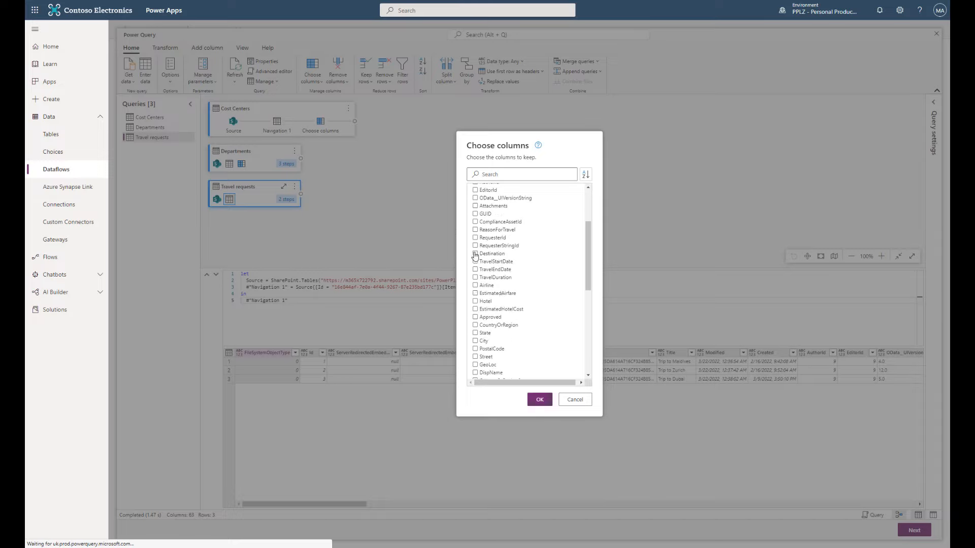
- Also keep Destination, TravelStartDate, TravelEndDate, TravelDuration and Cost CentersId, then confirm
{"action": "left_click", "coordinate": [476, 254]}
{"action": "left_click", "coordinate": [476, 262]}
{"action": "left_click", "coordinate": [475, 270]}
{"action": "left_click", "coordinate": [496, 279]}
{"action": "scroll", "coordinate": [512, 296], "scroll_direction": "down", "scroll_amount": 1}
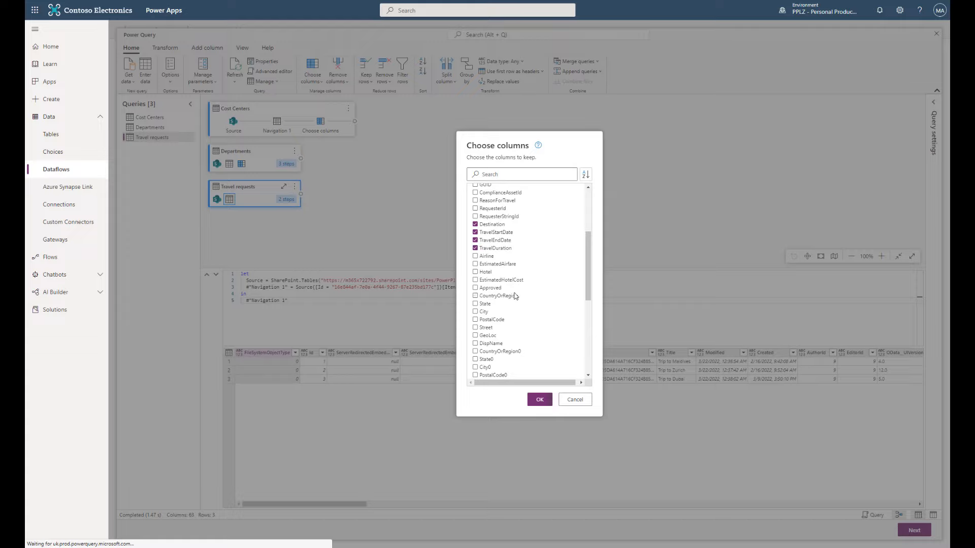
{"action": "scroll", "coordinate": [514, 296], "scroll_direction": "down", "scroll_amount": 4}
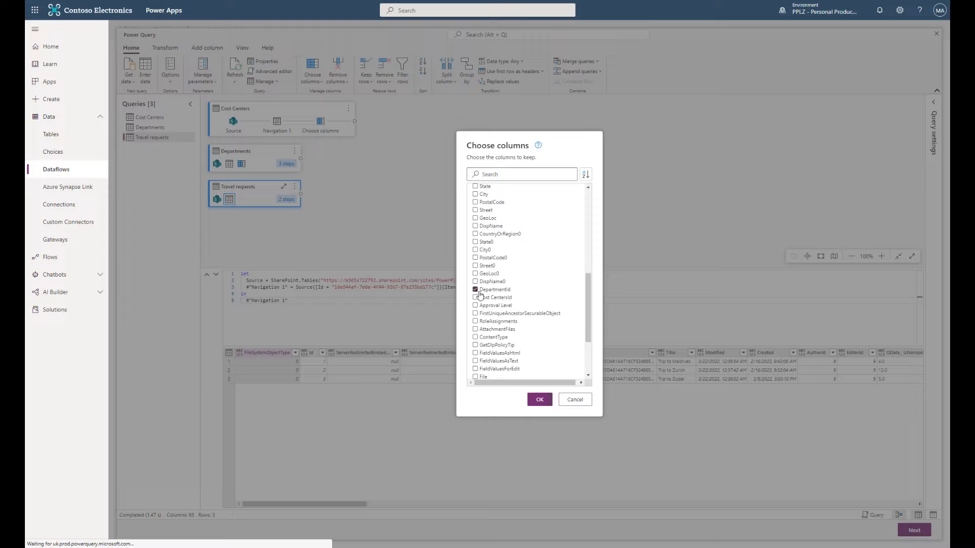
{"action": "scroll", "coordinate": [559, 294], "scroll_direction": "down", "scroll_amount": 1}
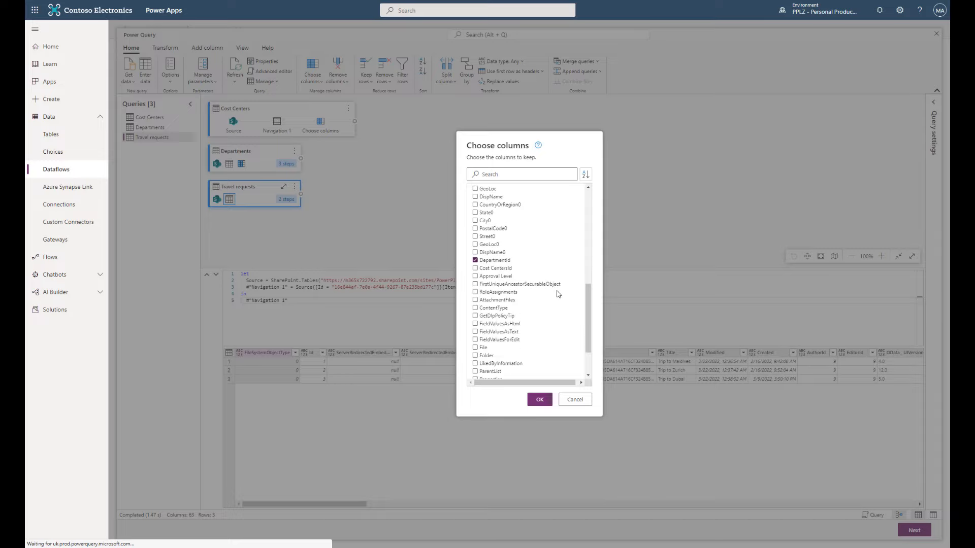
{"action": "left_click", "coordinate": [476, 269]}
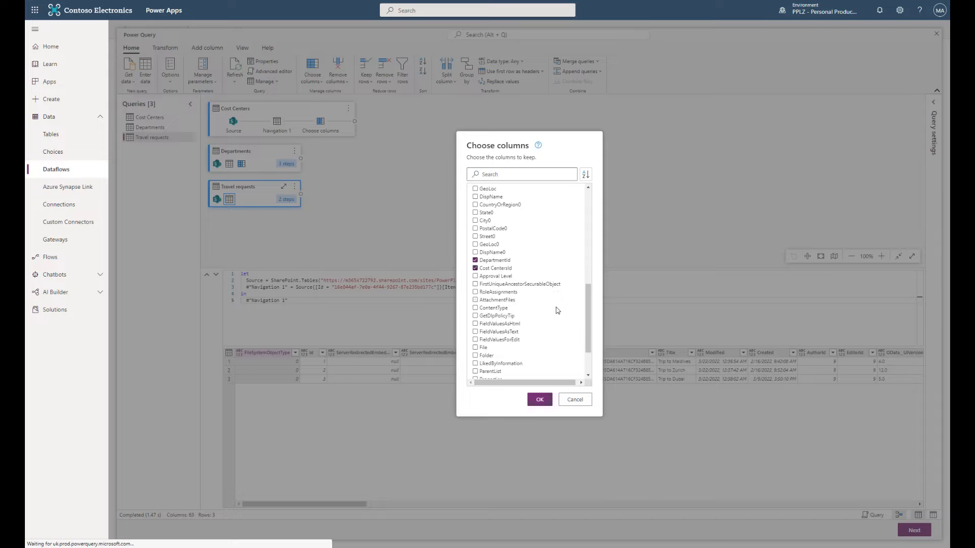
{"action": "left_click", "coordinate": [542, 402]}
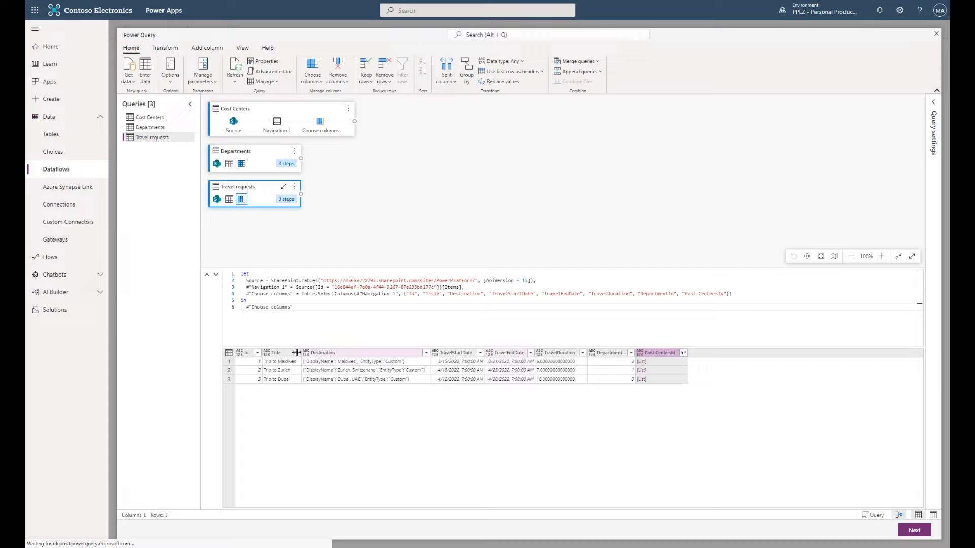
- Change the TravelStartDate and TravelEndDate columns to the Date type
{"action": "left_click", "coordinate": [481, 354]}
{"action": "left_click", "coordinate": [600, 337]}
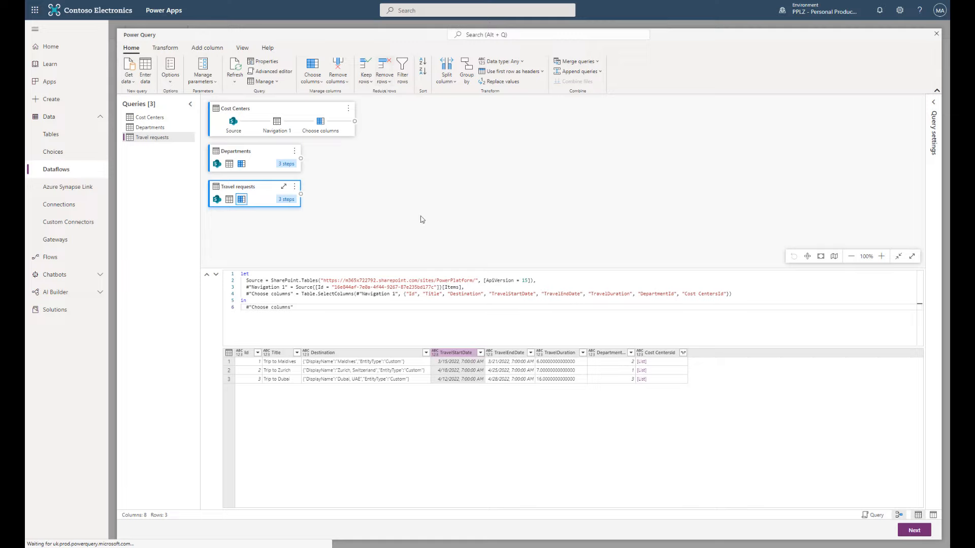
{"action": "right_click", "coordinate": [458, 354]}
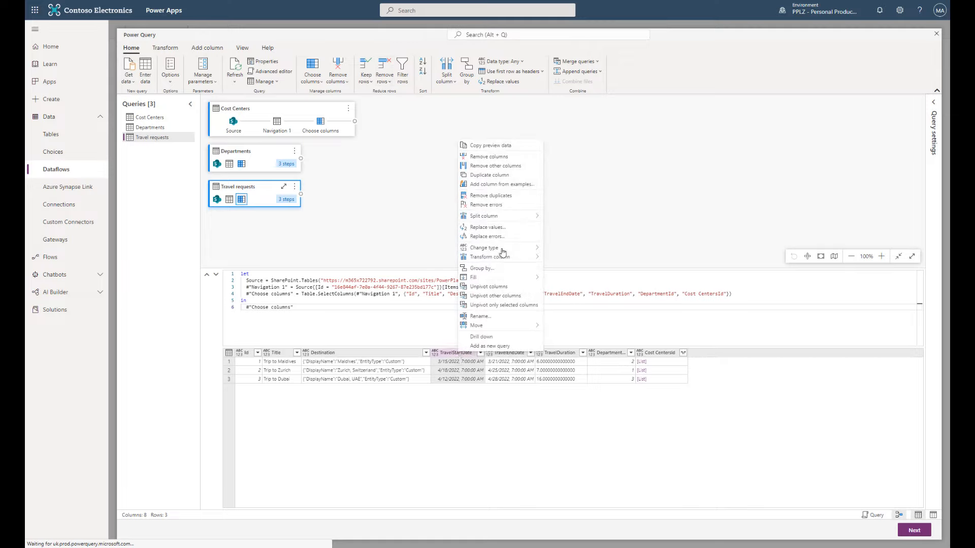
{"action": "mouse_move", "coordinate": [514, 248]}
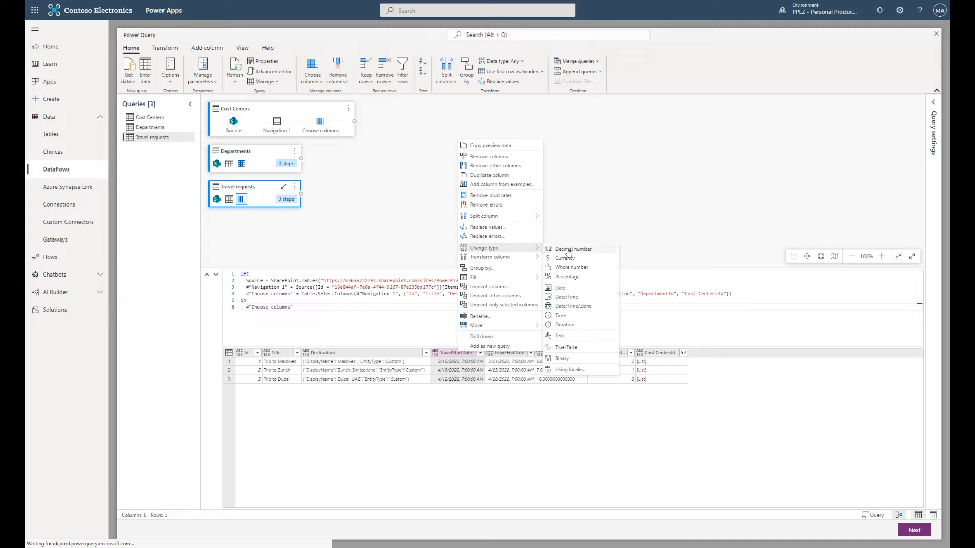
{"action": "left_click", "coordinate": [570, 290]}
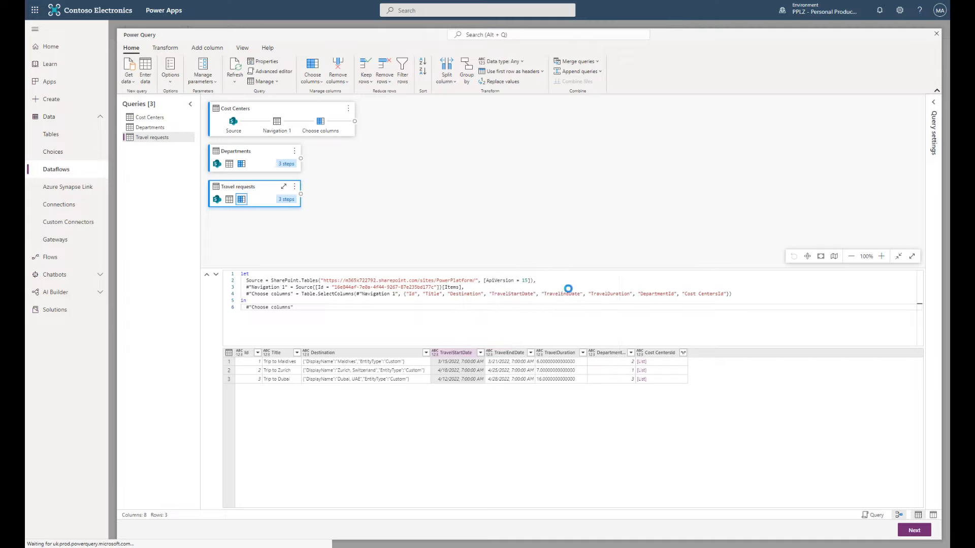
{"action": "left_click", "coordinate": [503, 357]}
{"action": "right_click", "coordinate": [504, 356]}
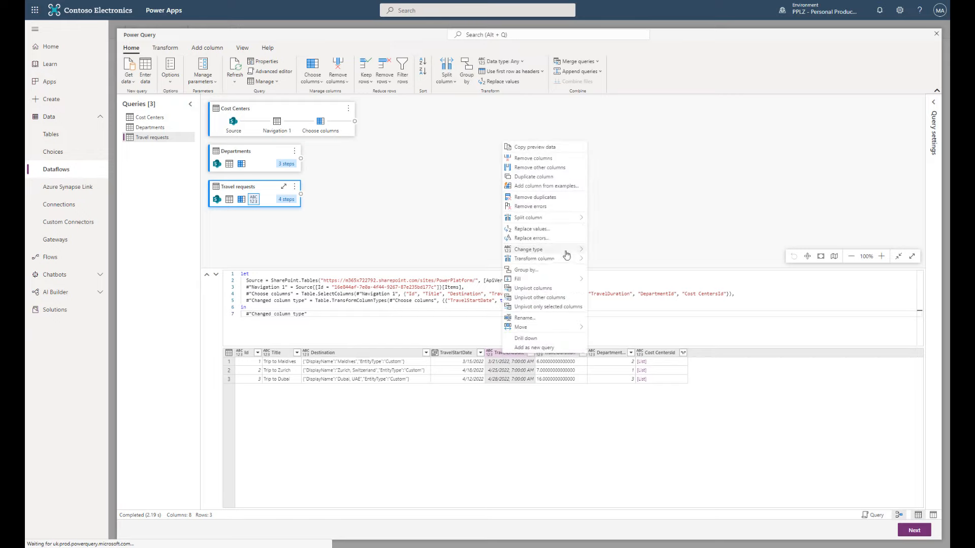
{"action": "mouse_move", "coordinate": [568, 254]}
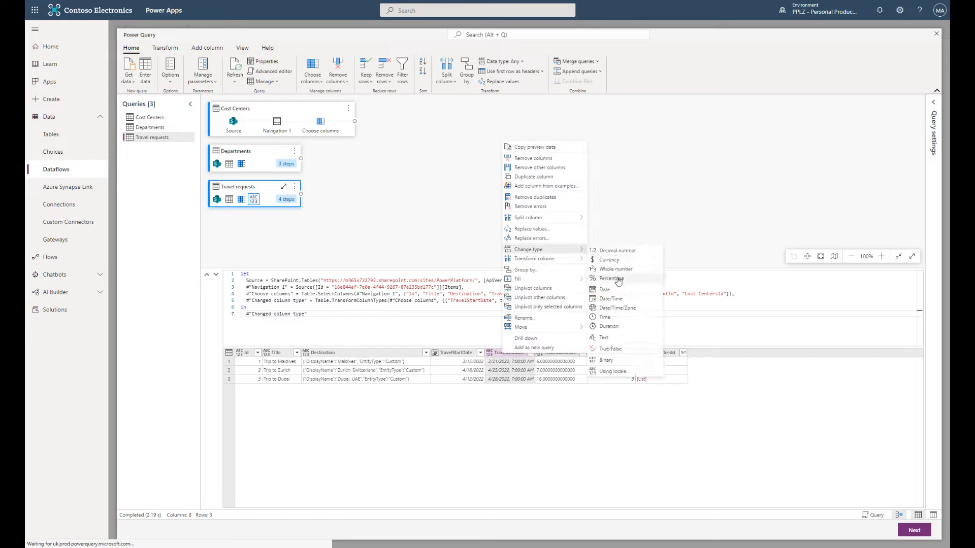
{"action": "left_click", "coordinate": [616, 289]}
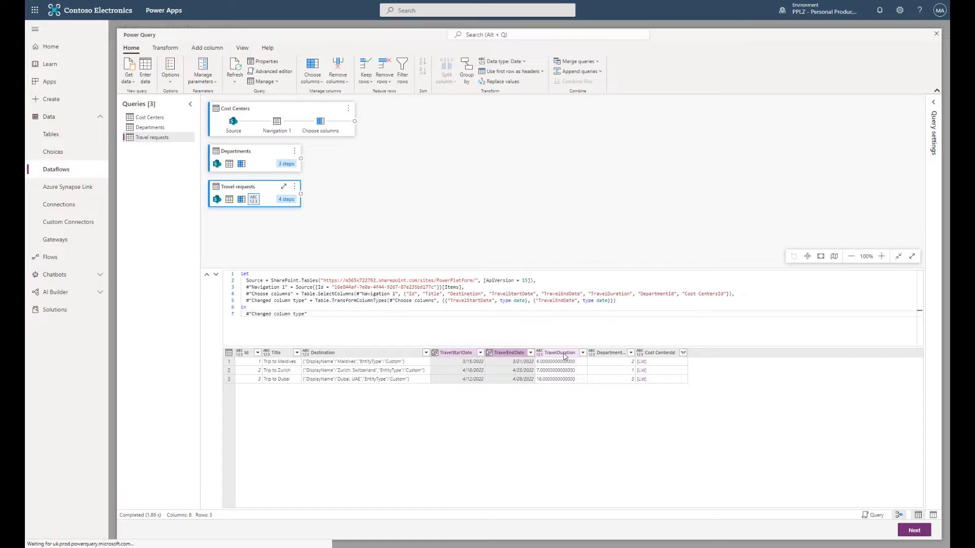
- Change the TravelDuration column to the Whole number type
{"action": "left_click", "coordinate": [565, 354]}
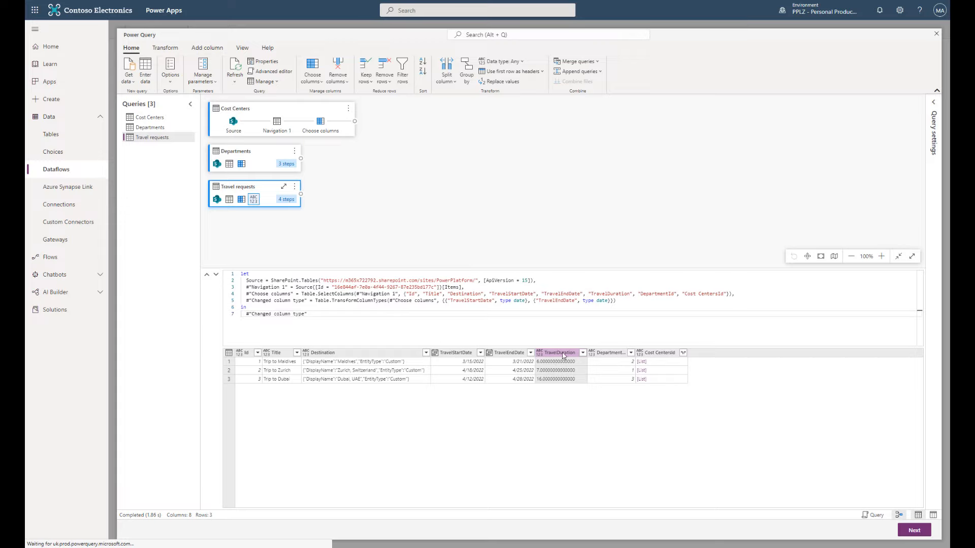
{"action": "right_click", "coordinate": [563, 356]}
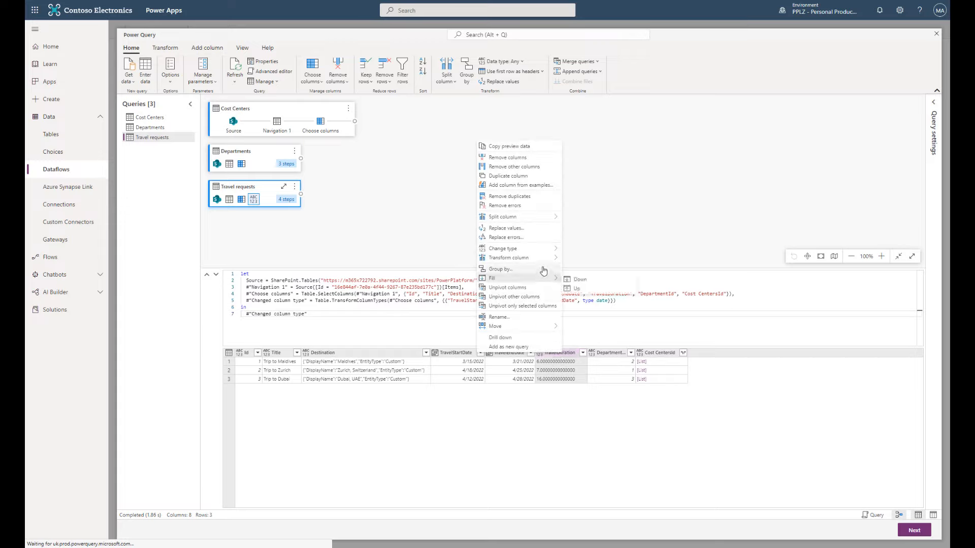
{"action": "mouse_move", "coordinate": [548, 249]}
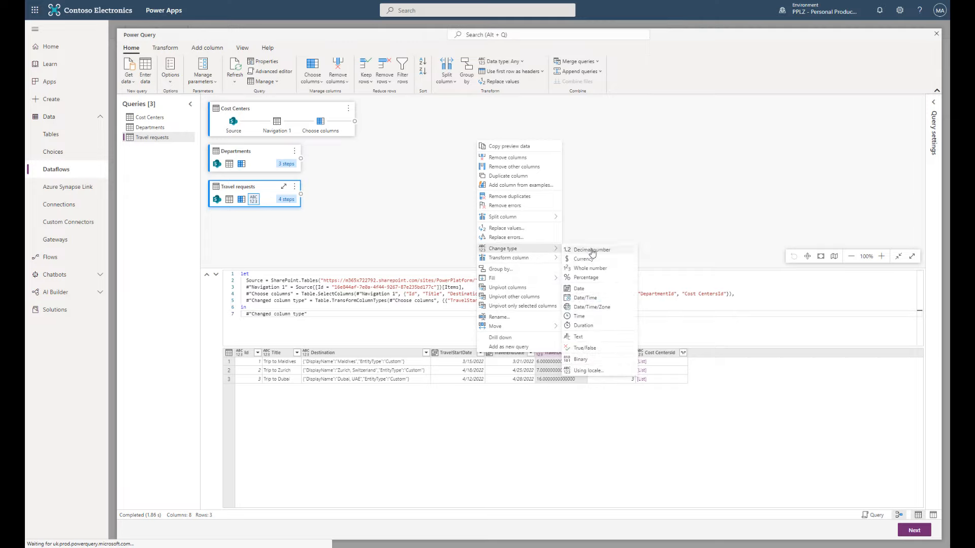
{"action": "left_click", "coordinate": [603, 271]}
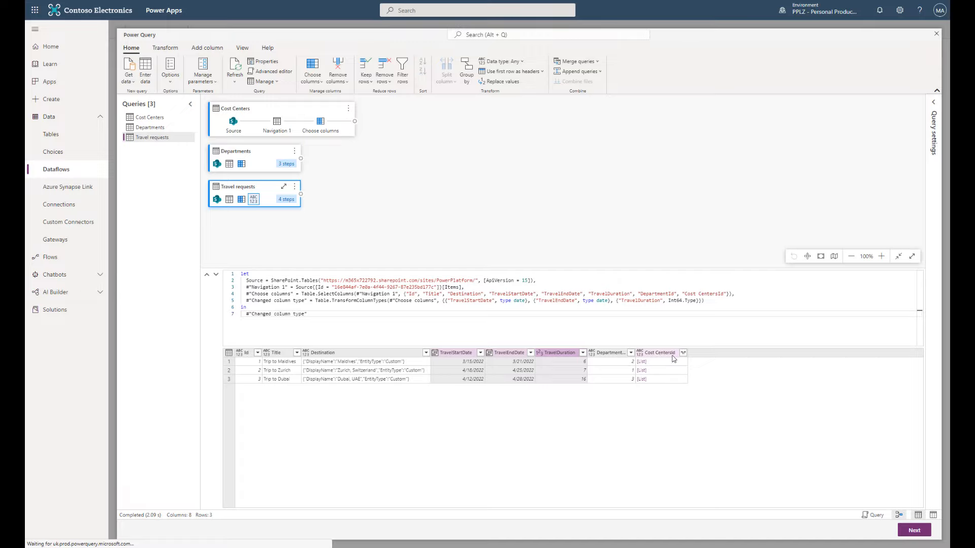
- Drill into the Cost CentersId list, then delete that Navigation step line from the script and apply
{"action": "left_click", "coordinate": [641, 363]}
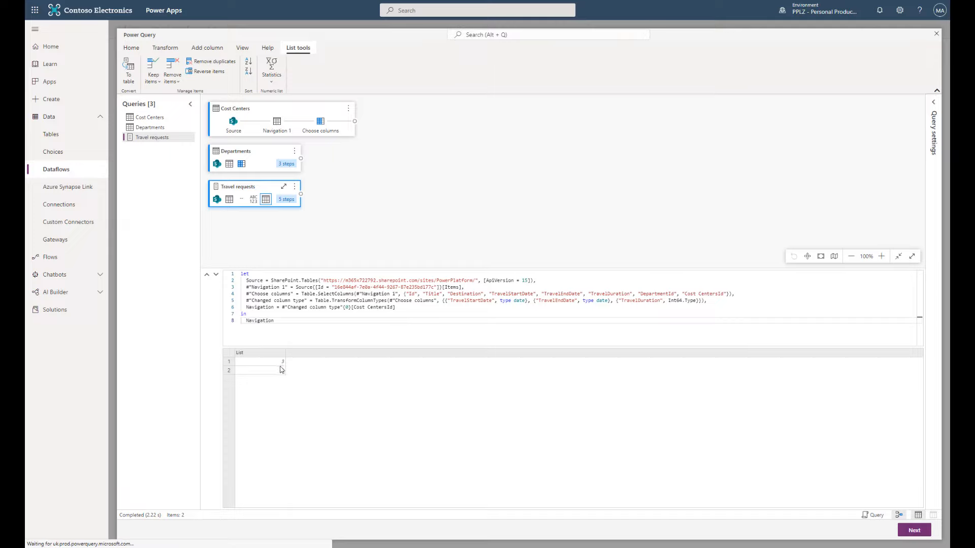
{"action": "left_click", "coordinate": [406, 308]}
{"action": "left_click_drag", "start_coordinate": [405, 308], "coordinate": [246, 307]}
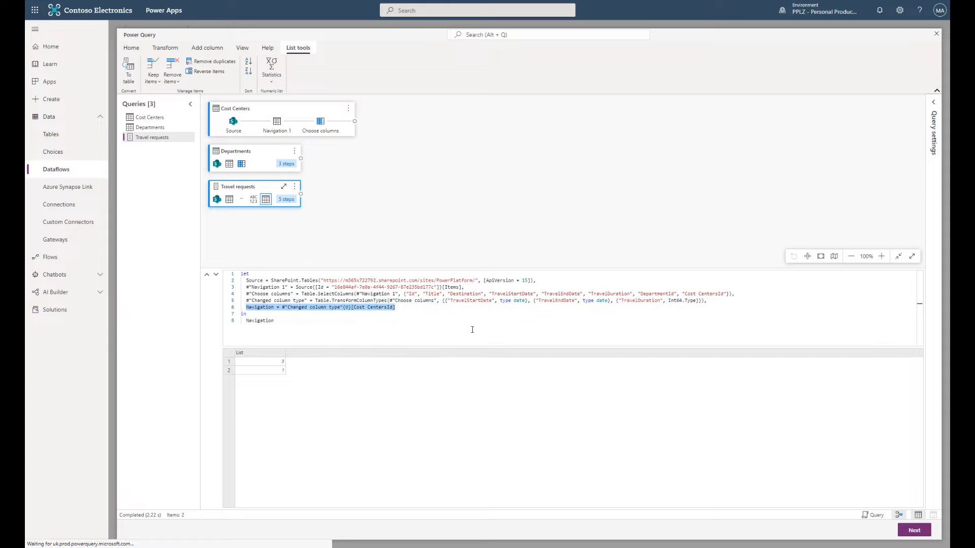
{"action": "key", "text": "BackSpace"}
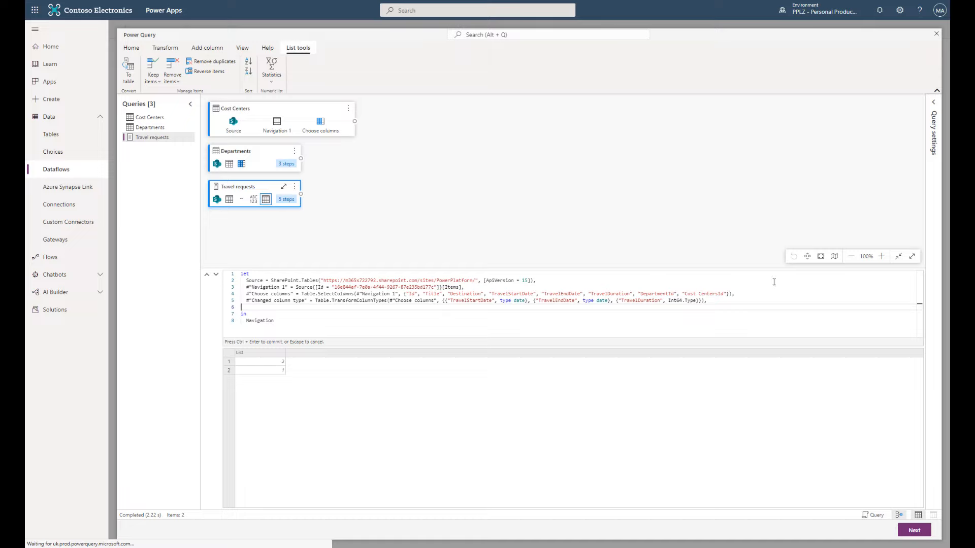
{"action": "left_click", "coordinate": [725, 300]}
{"action": "key", "text": "BackSpace"}
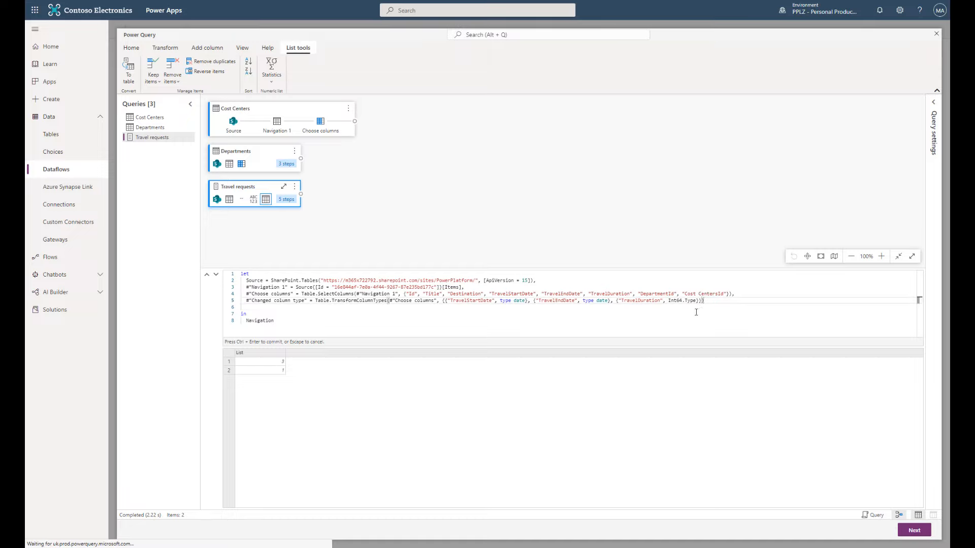
{"action": "key", "text": "ctrl+Return"}
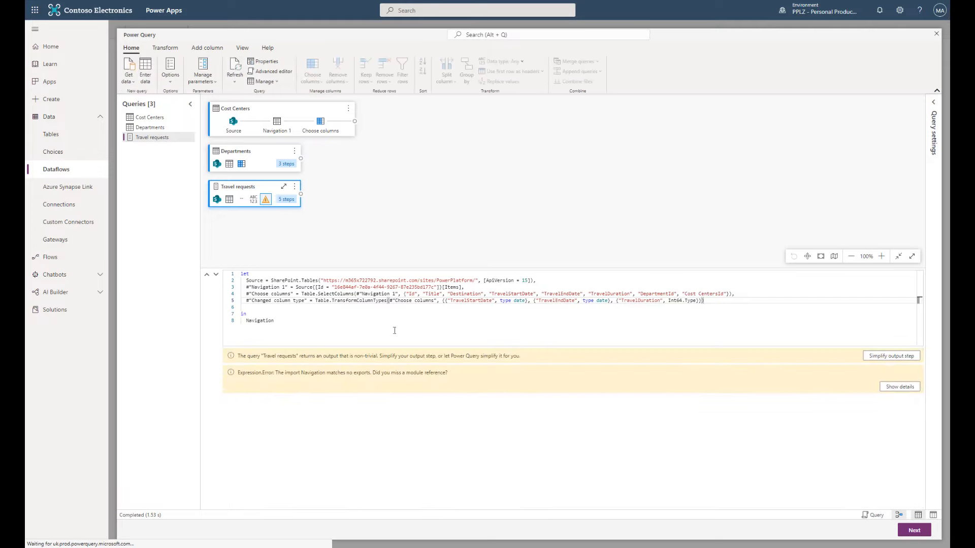
- Make the query return the Changed column type step and reapply the script
{"action": "left_click_drag", "start_coordinate": [305, 301], "coordinate": [246, 320]}
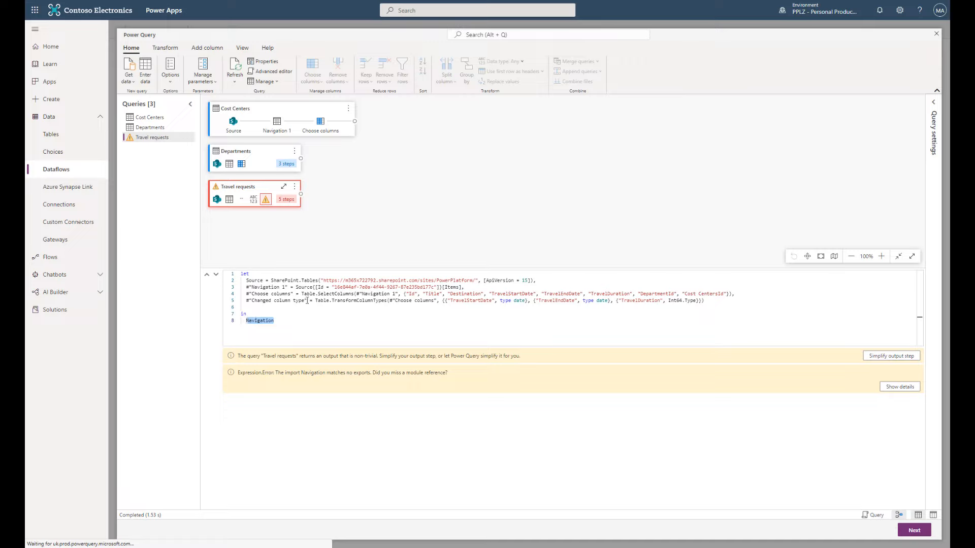
{"action": "left_click_drag", "start_coordinate": [306, 300], "coordinate": [247, 320]}
{"action": "type", "text": "#\"Changed column type\""}
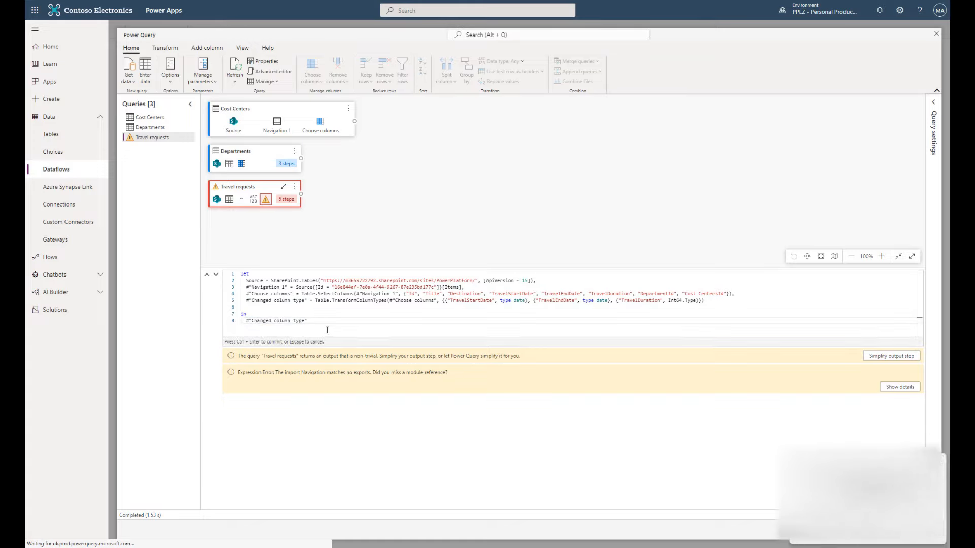
{"action": "key", "text": "ctrl+Return"}
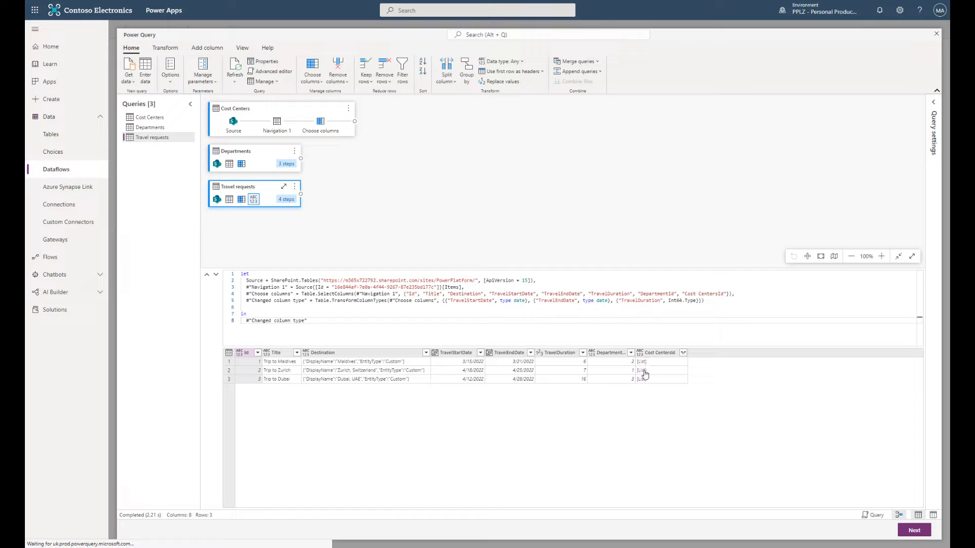
- Insert an Added custom step building CostCentersString, based on the Navigation 1 step
{"action": "left_click", "coordinate": [471, 290]}
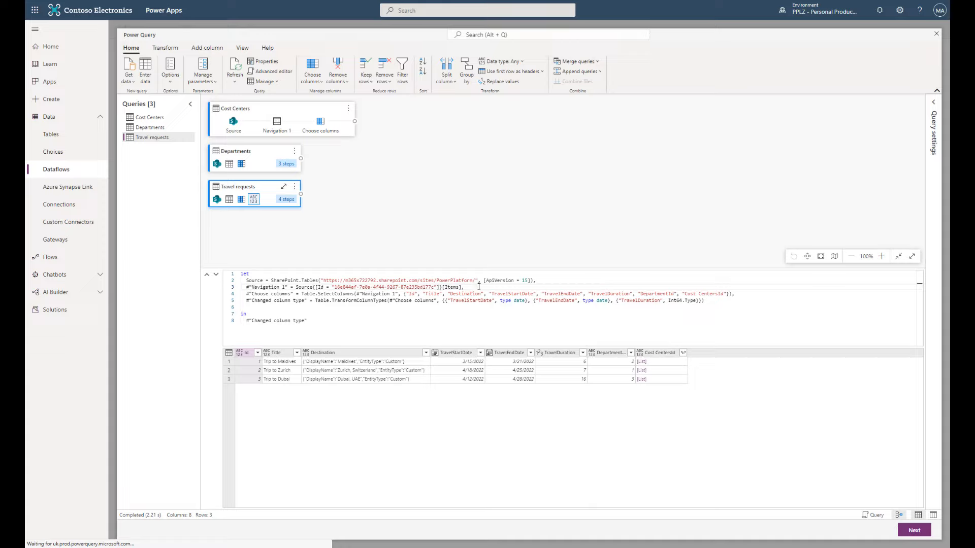
{"action": "key", "text": "Return"}
{"action": "type", "text": "#\"Added custom\" = Table.AddColumn(Navigation, \"CostCentersString\", each Text.Combine(List.Transform([Cost CentersId], each Text.From(_)), \",\")),"}
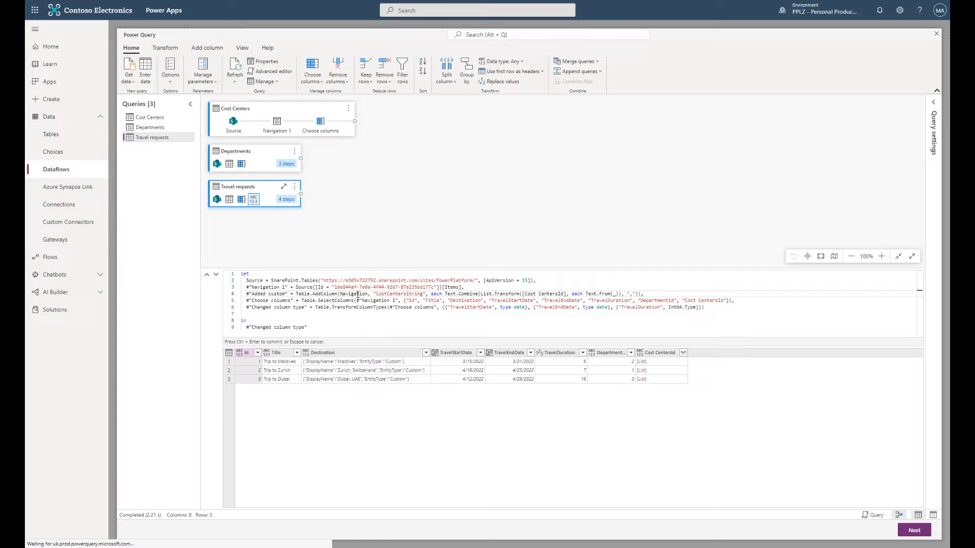
{"action": "left_click", "coordinate": [376, 296]}
{"action": "left_click_drag", "start_coordinate": [288, 286], "coordinate": [248, 288]}
{"action": "key", "text": "ctrl+c"}
{"action": "left_click_drag", "start_coordinate": [369, 294], "coordinate": [340, 295]}
{"action": "key", "text": "ctrl+v"}
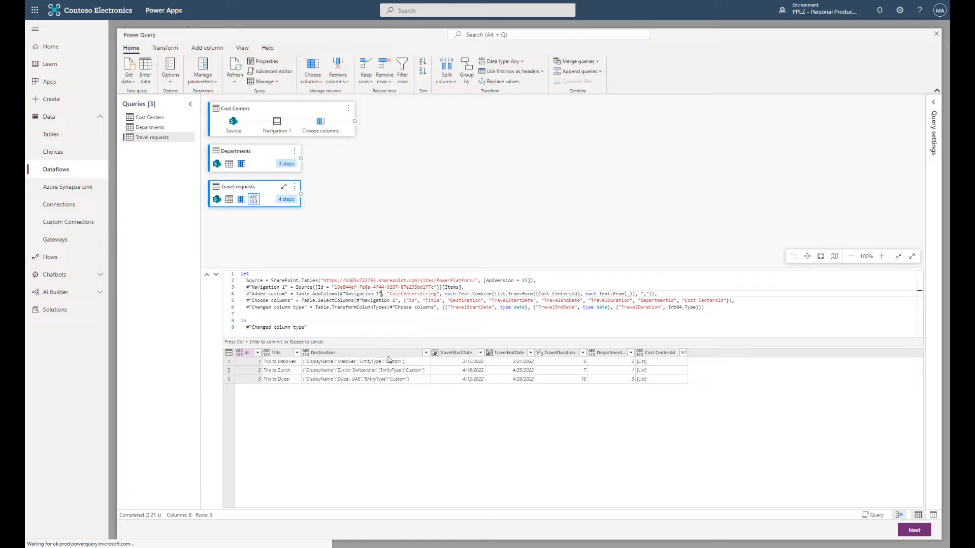
{"action": "left_click", "coordinate": [657, 295]}
- Append CostCentersString to the Table.SelectColumns list and commit the script
{"action": "left_click", "coordinate": [727, 301]}
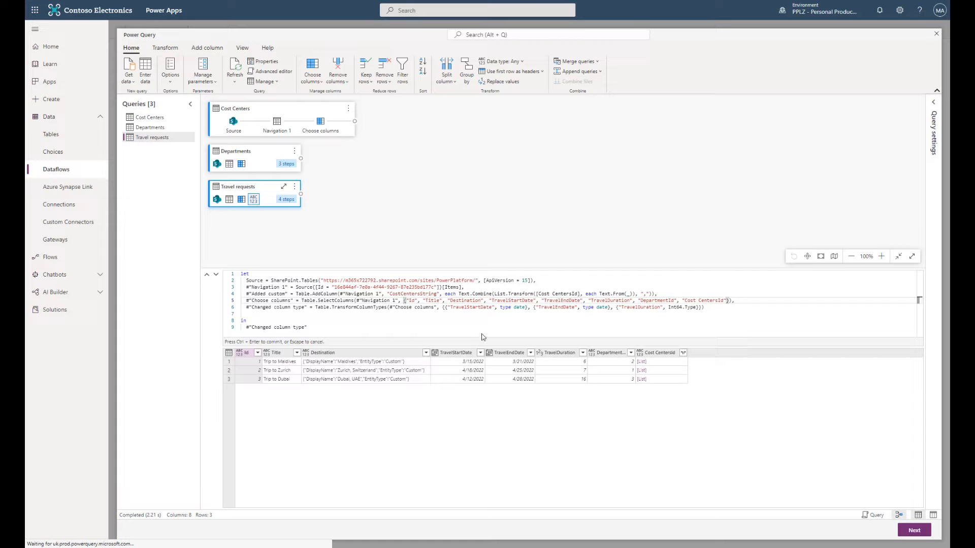
{"action": "left_click_drag", "start_coordinate": [439, 294], "coordinate": [387, 295]}
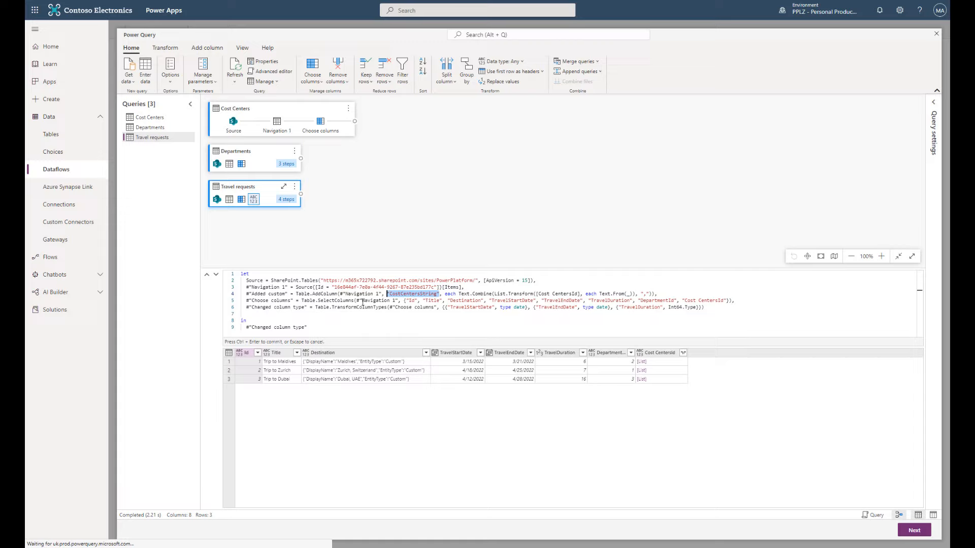
{"action": "left_click", "coordinate": [727, 301]}
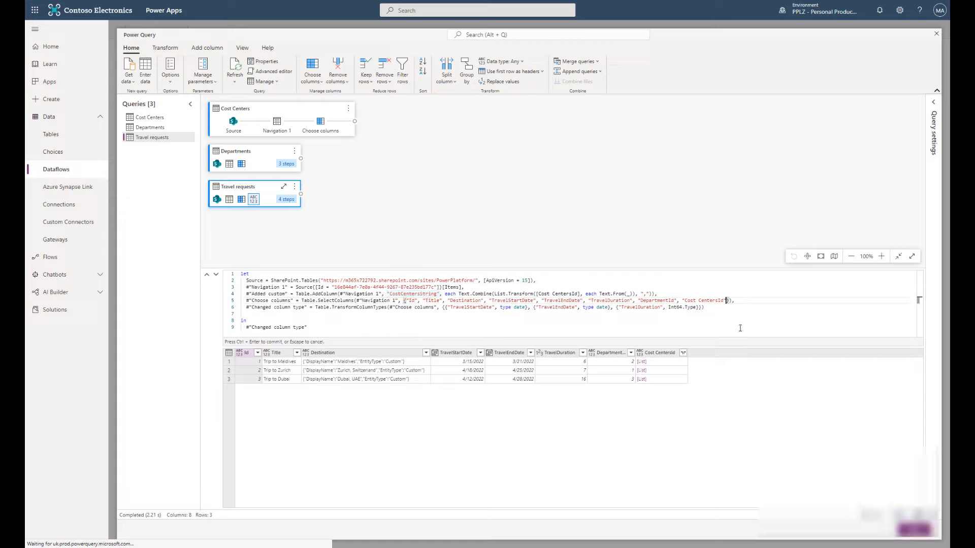
{"action": "type", "text": ","}
{"action": "type", "text": "\"CostCentersString\""}
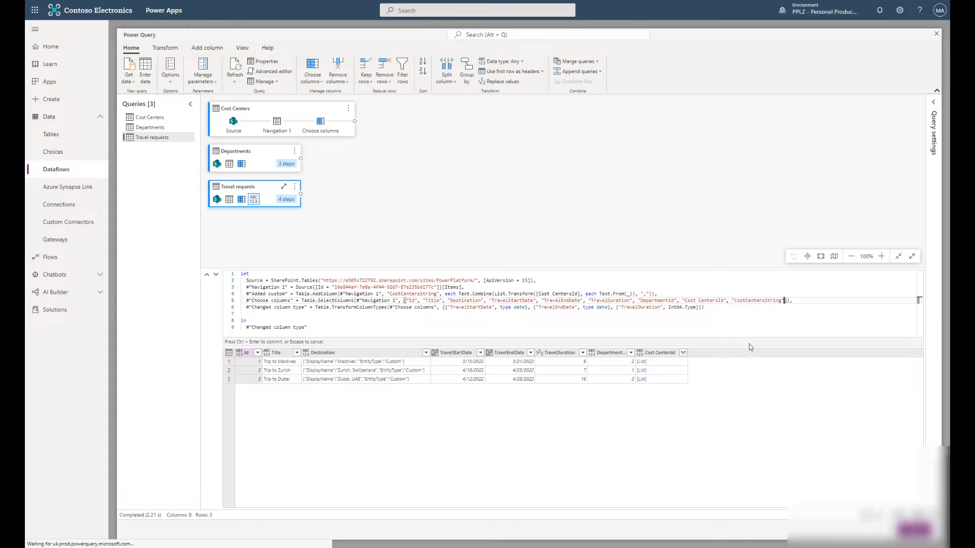
{"action": "key", "text": "ctrl+Return"}
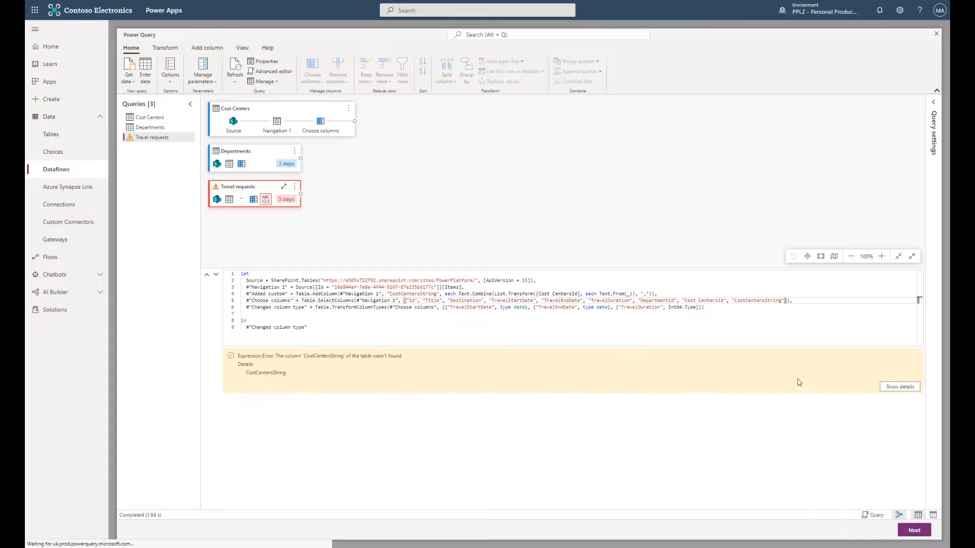
- Replace #"Navigation 1" with #"Added custom" as the Table.SelectColumns source and apply the script
{"action": "left_click", "coordinate": [738, 301]}
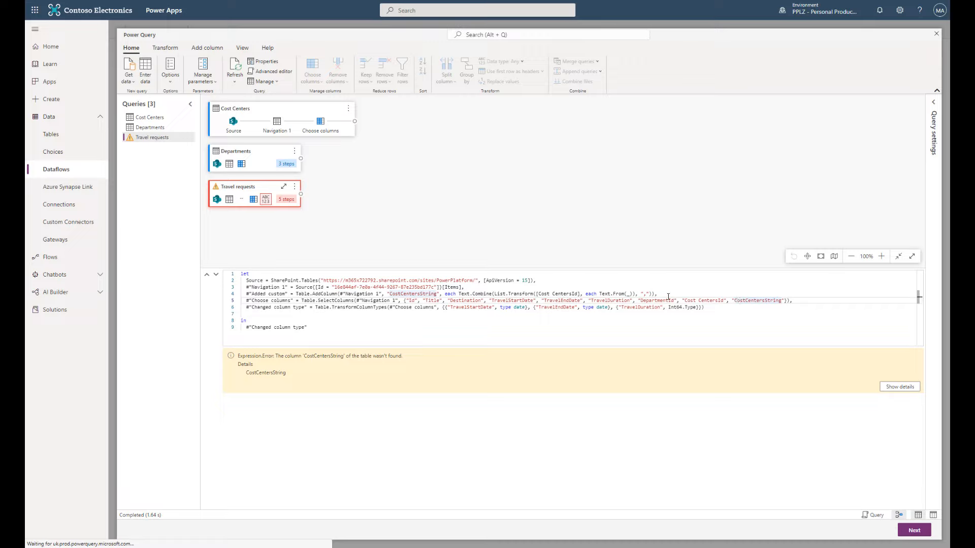
{"action": "left_click", "coordinate": [334, 301]}
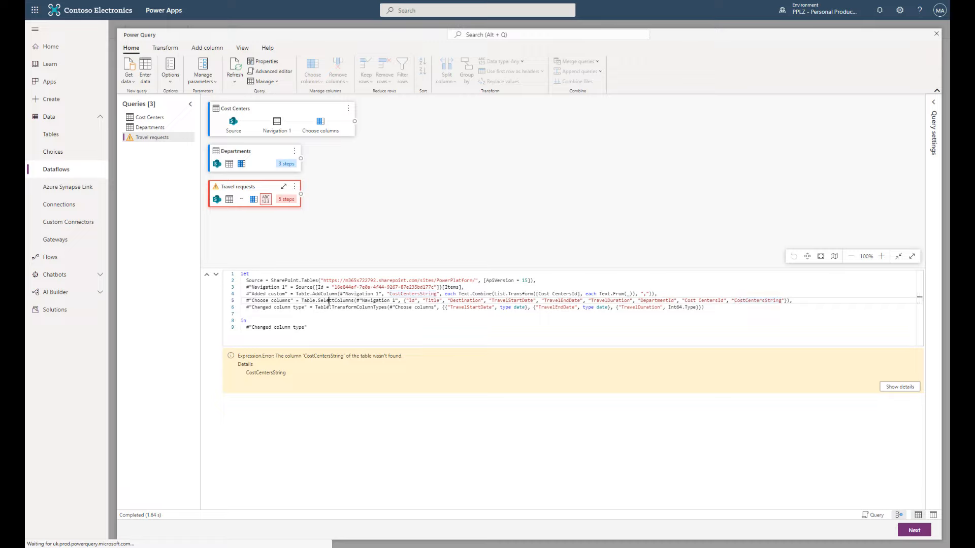
{"action": "left_click", "coordinate": [269, 287]}
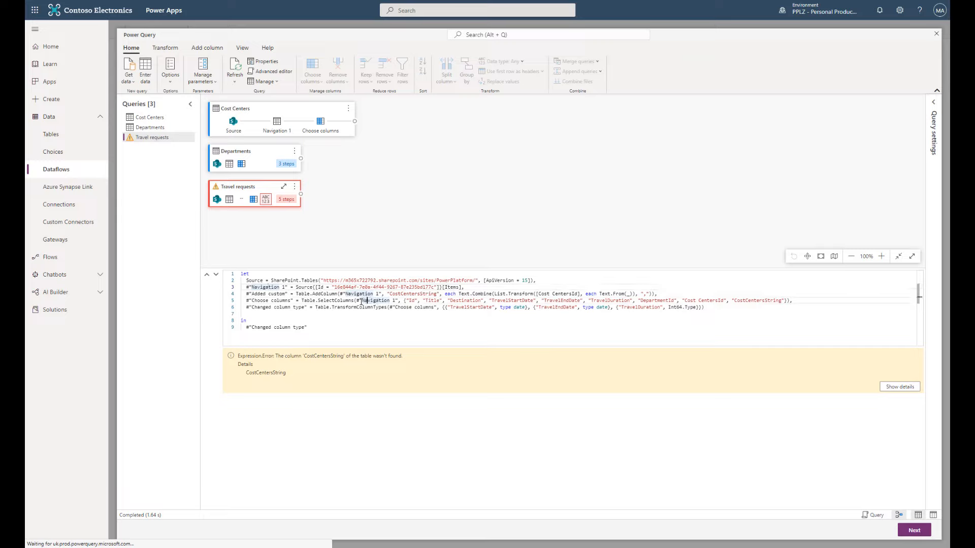
{"action": "left_click", "coordinate": [345, 301]}
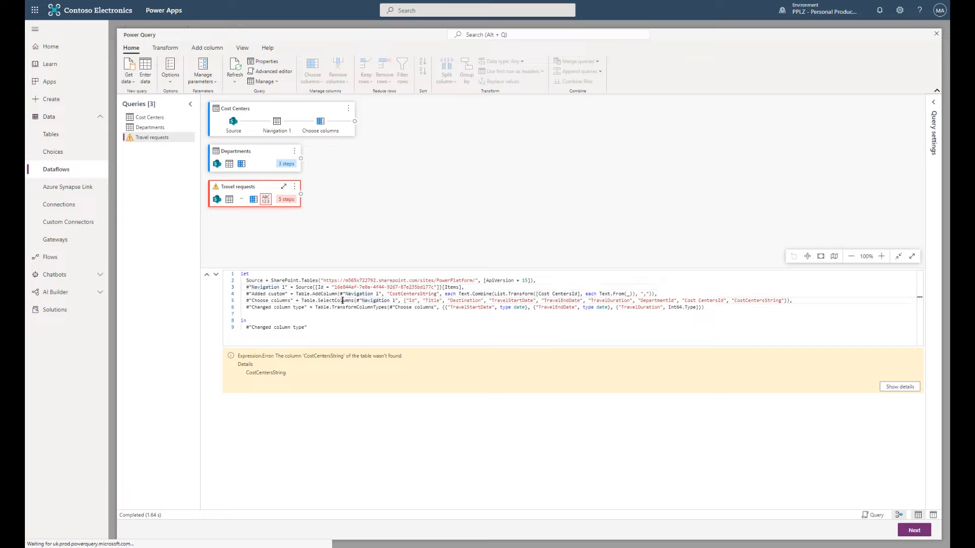
{"action": "left_click", "coordinate": [284, 294]}
{"action": "left_click_drag", "start_coordinate": [291, 294], "coordinate": [245, 294]}
{"action": "key", "text": "ctrl+c"}
{"action": "left_click_drag", "start_coordinate": [397, 301], "coordinate": [358, 300]}
{"action": "key", "text": "ctrl+v"}
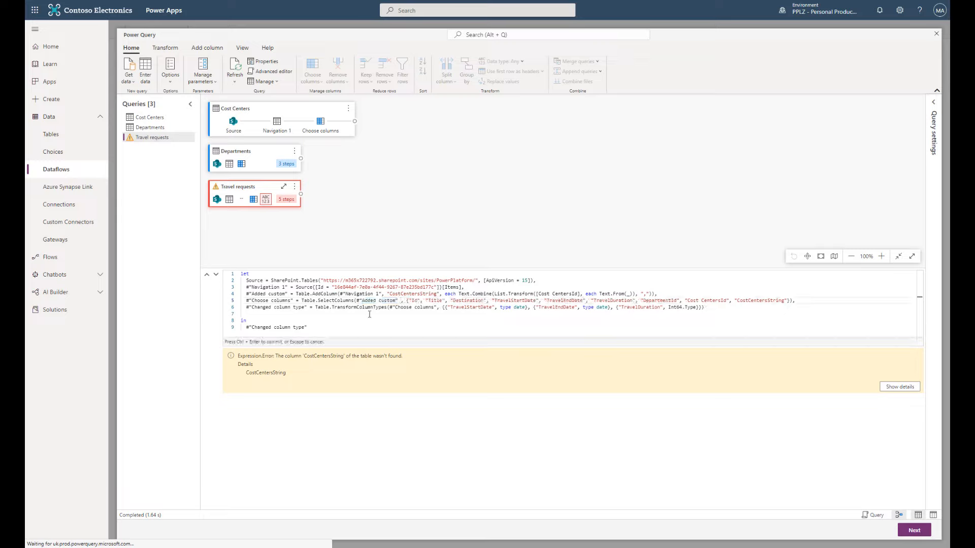
{"action": "key", "text": "ctrl+Return"}
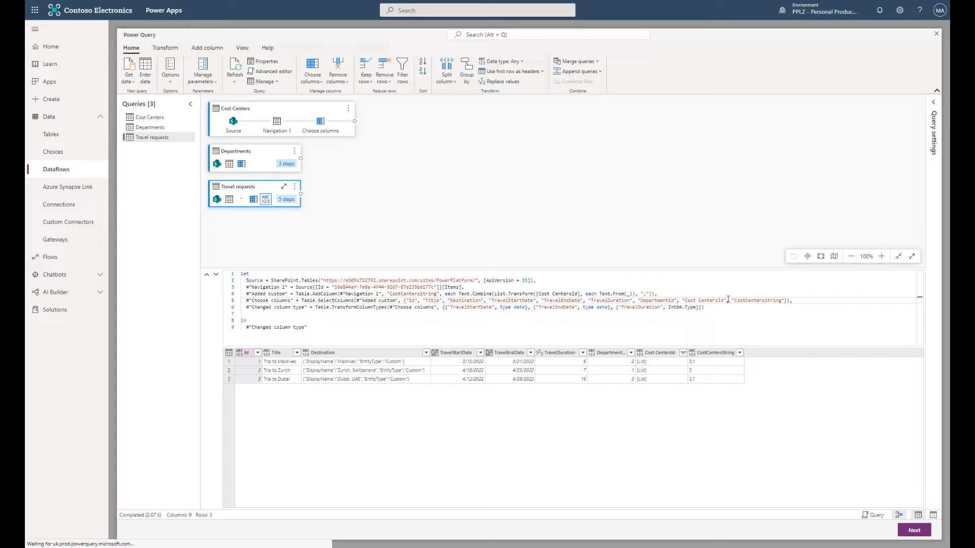
- Delete "Cost CentersId" from the Table.SelectColumns column list and commit the script
{"action": "left_click_drag", "start_coordinate": [730, 301], "coordinate": [682, 301]}
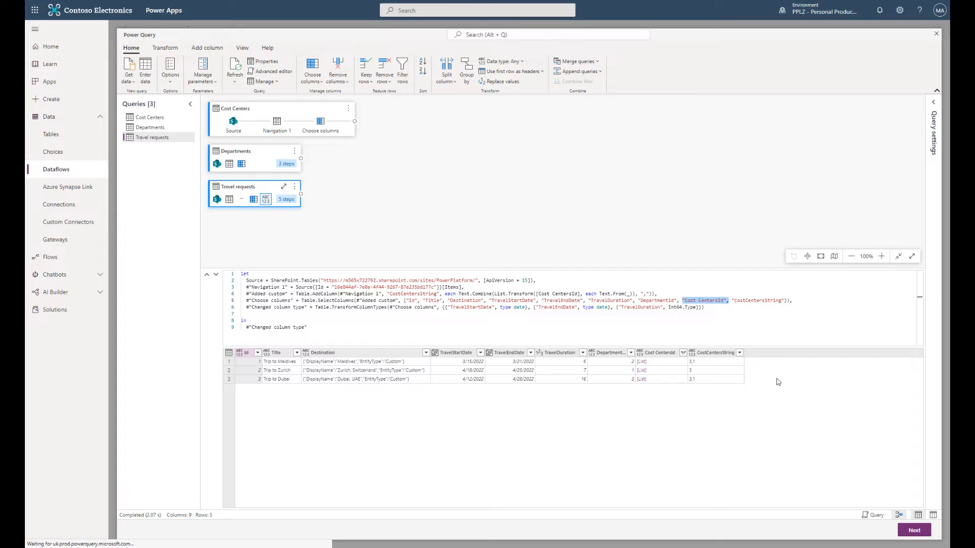
{"action": "key", "text": "Delete"}
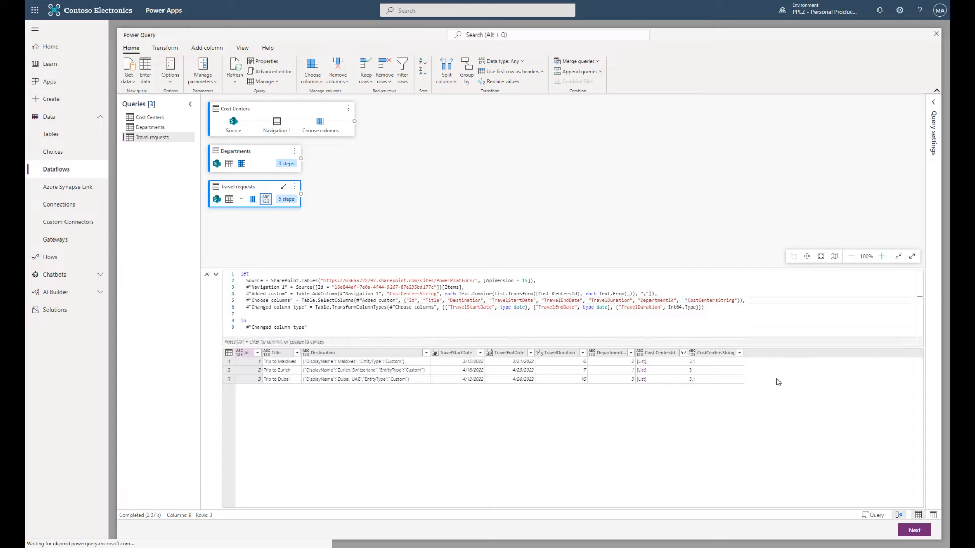
{"action": "key", "text": "Delete"}
{"action": "key", "text": "ctrl+Return"}
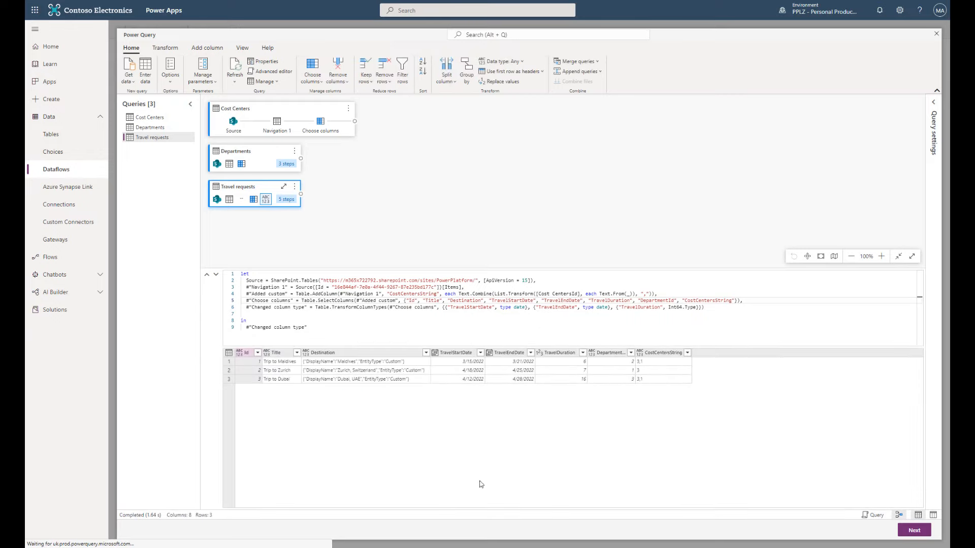
- Proceed from the Power Query editor to the Map tables step
{"action": "left_click", "coordinate": [911, 533]}
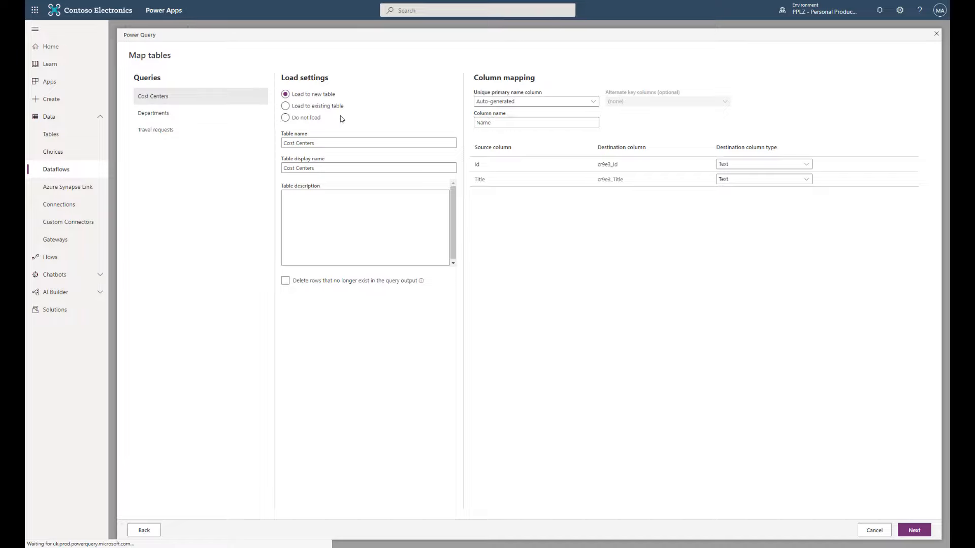
{"action": "left_click", "coordinate": [298, 144]}
{"action": "key", "text": "BackSpace"}
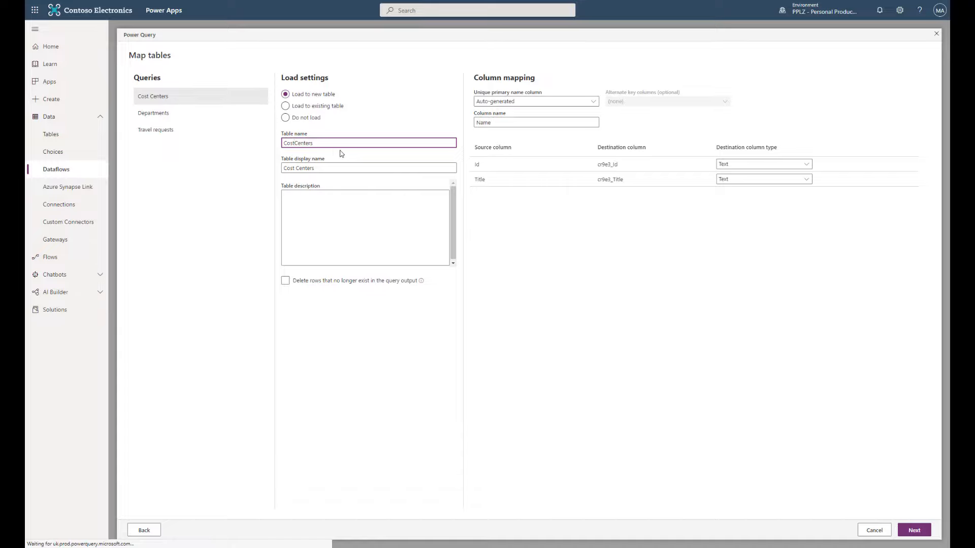
{"action": "left_click", "coordinate": [298, 167]}
{"action": "key", "text": "BackSpace"}
{"action": "type", "text": "243"}
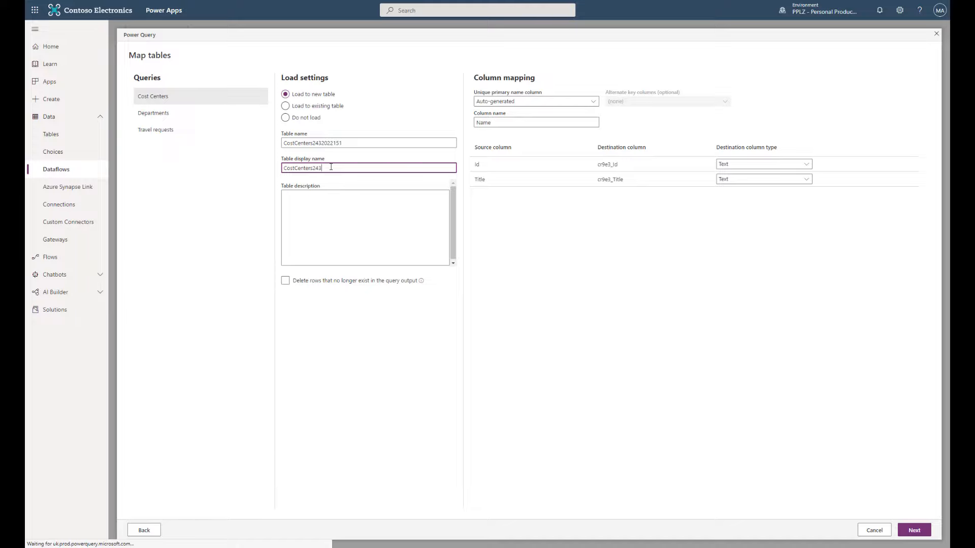
{"action": "type", "text": "2022151"}
{"action": "left_click", "coordinate": [342, 142]}
{"action": "left_click_drag", "start_coordinate": [342, 143], "coordinate": [312, 143]}
{"action": "key", "text": "ctrl+c"}
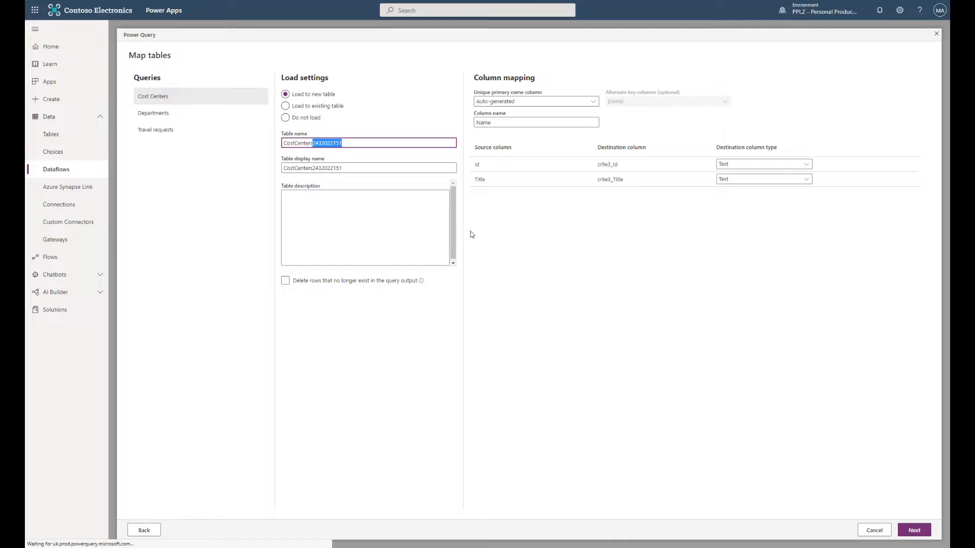
{"action": "left_click", "coordinate": [433, 331]}
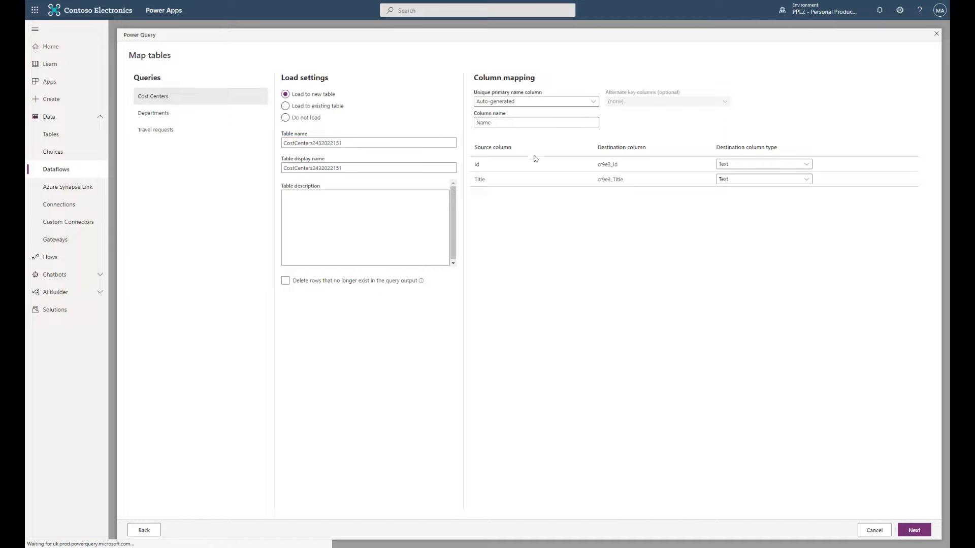
- Set Title as the unique primary name column, leaving the Id column as Text
{"action": "left_click", "coordinate": [526, 102]}
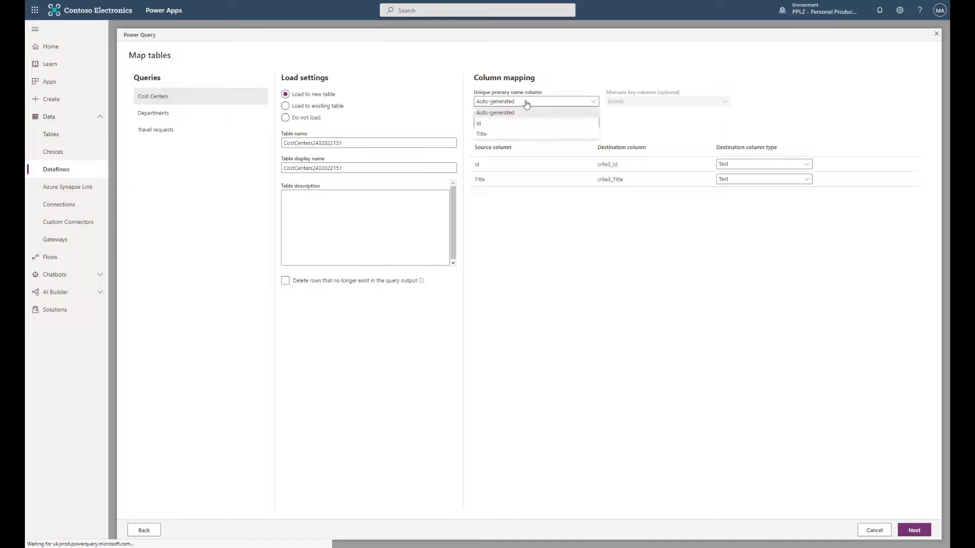
{"action": "left_click", "coordinate": [504, 135]}
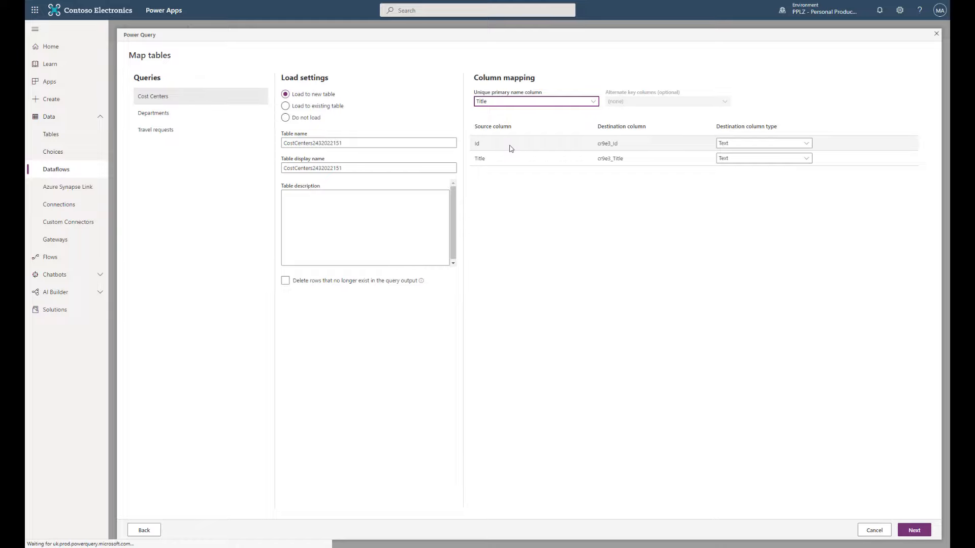
{"action": "left_click", "coordinate": [730, 145]}
{"action": "left_click", "coordinate": [730, 146]}
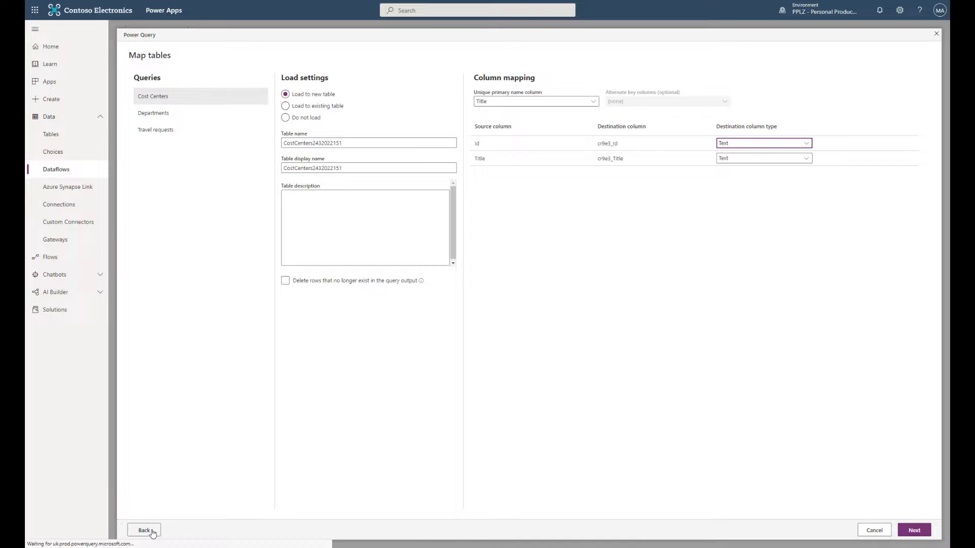
{"action": "left_click", "coordinate": [165, 116]}
{"action": "left_click", "coordinate": [543, 102]}
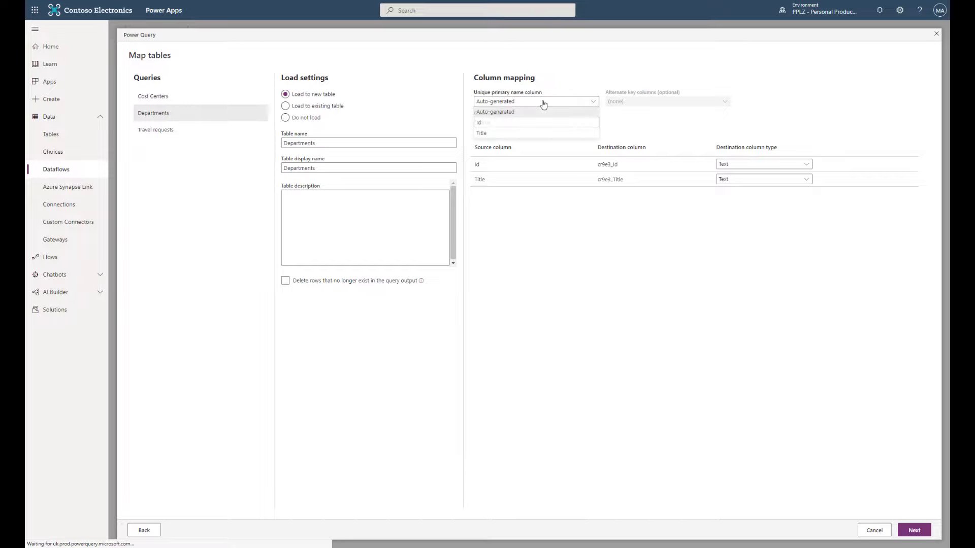
{"action": "left_click", "coordinate": [501, 134]}
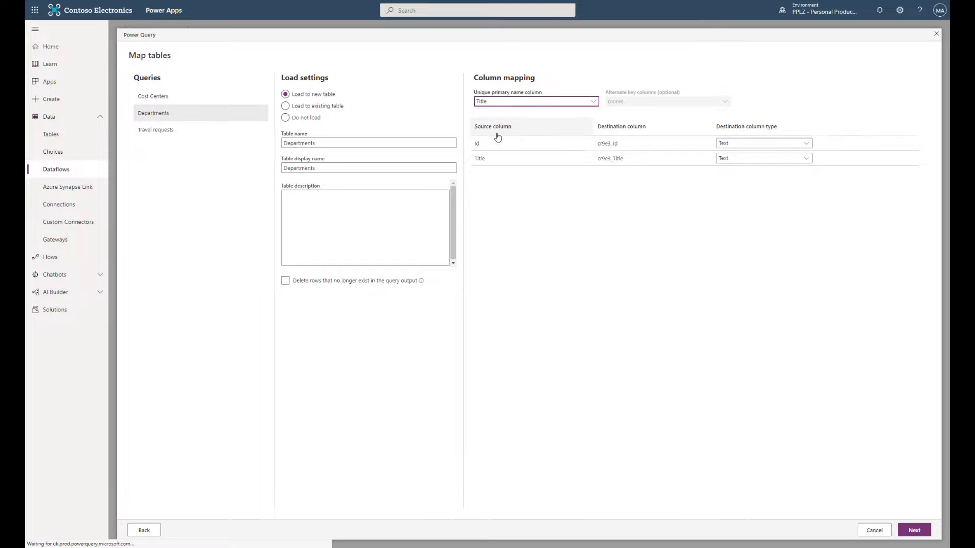
{"action": "left_click", "coordinate": [161, 131]}
{"action": "left_click", "coordinate": [154, 113]}
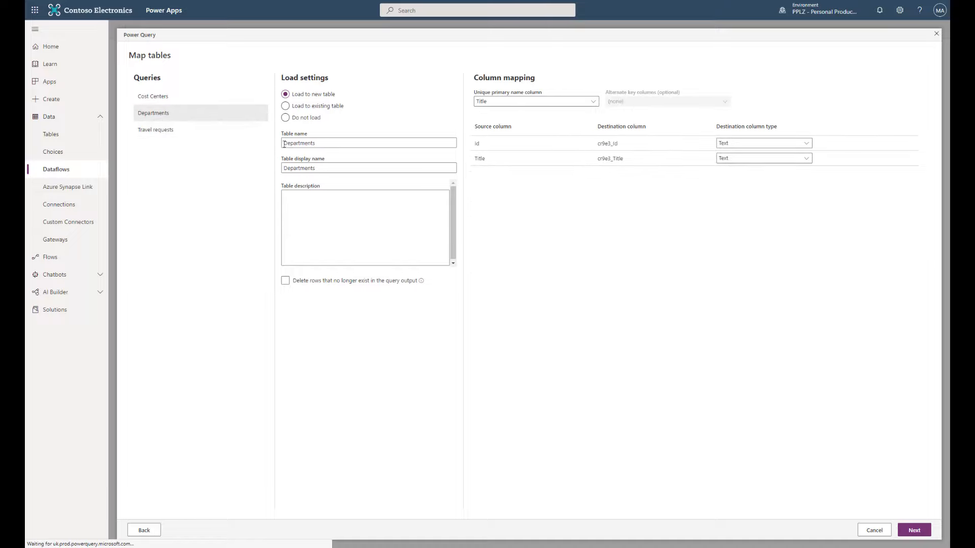
{"action": "left_click", "coordinate": [324, 143]}
{"action": "key", "text": "ctrl+v"}
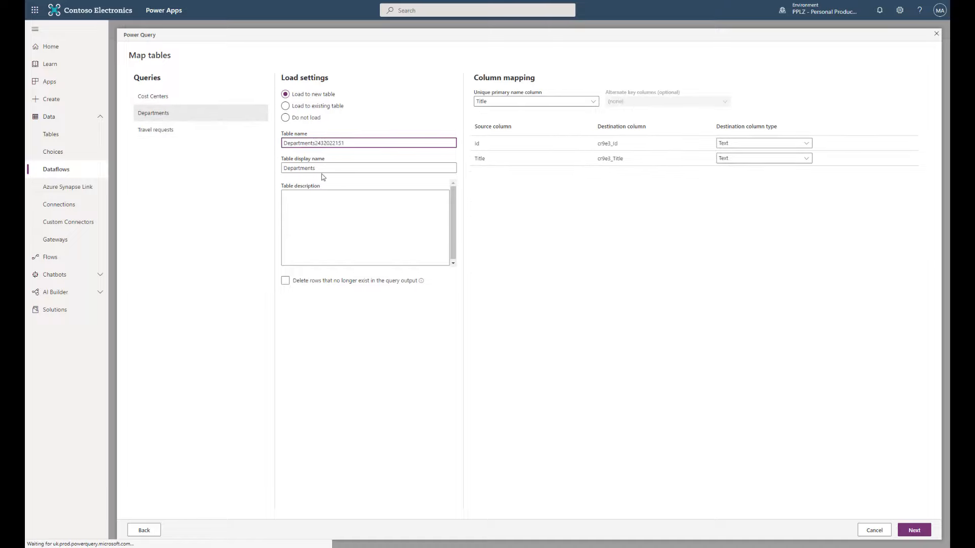
{"action": "left_click", "coordinate": [320, 170]}
{"action": "key", "text": "ctrl+v"}
{"action": "left_click", "coordinate": [160, 130]}
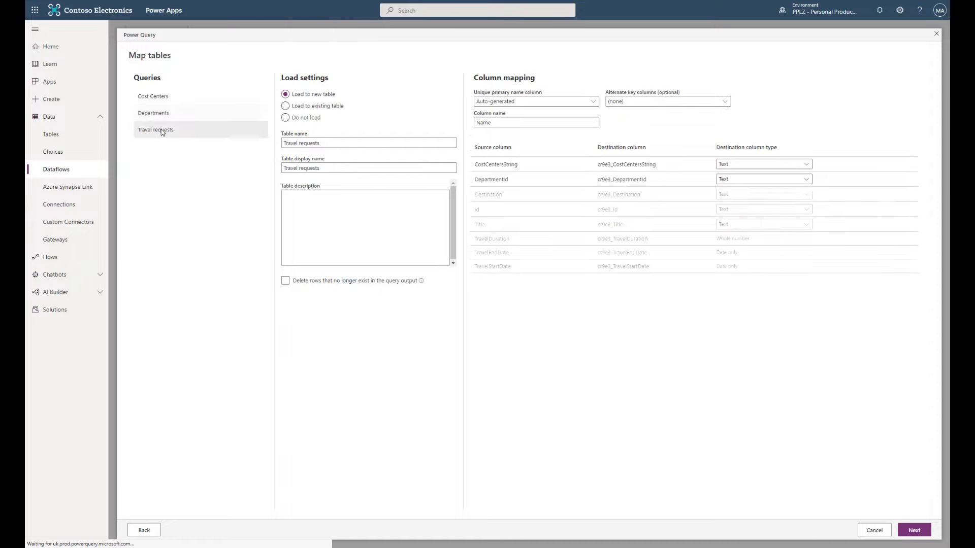
{"action": "left_click", "coordinate": [301, 144]}
{"action": "key", "text": "BackSpace"}
{"action": "left_click", "coordinate": [299, 168]}
{"action": "key", "text": "BackSpace"}
{"action": "left_click", "coordinate": [339, 143]}
{"action": "key", "text": "ctrl+v"}
{"action": "left_click", "coordinate": [340, 168]}
{"action": "key", "text": "ctrl+v"}
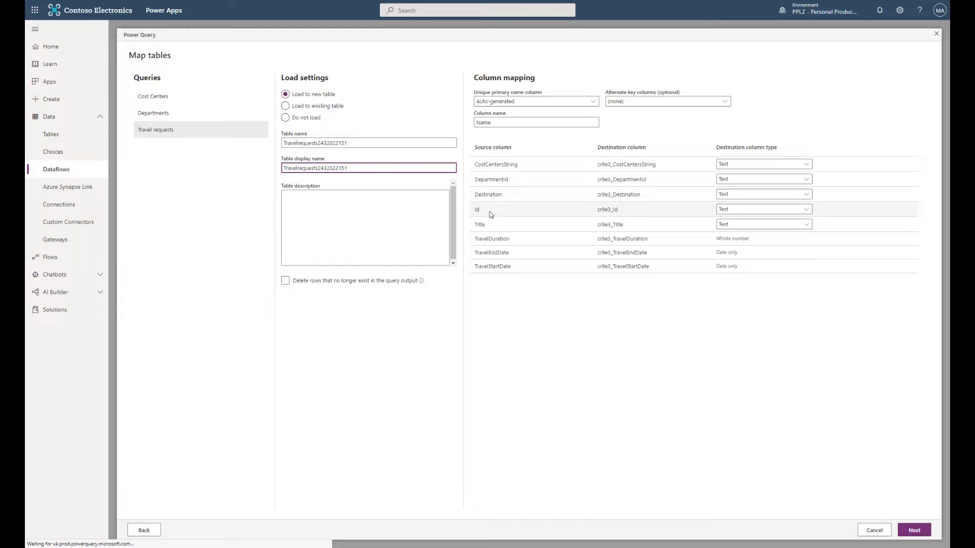
{"action": "left_click", "coordinate": [552, 103]}
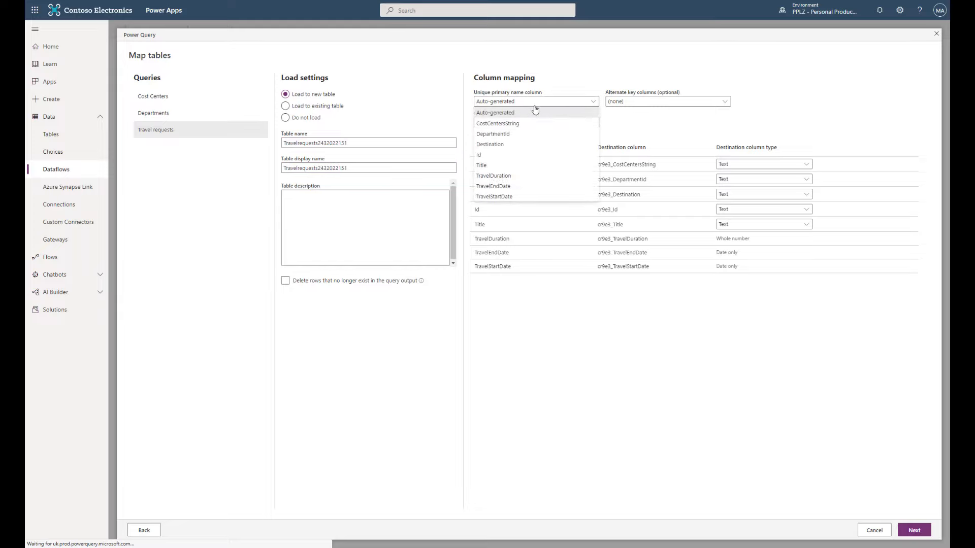
{"action": "left_click", "coordinate": [495, 169]}
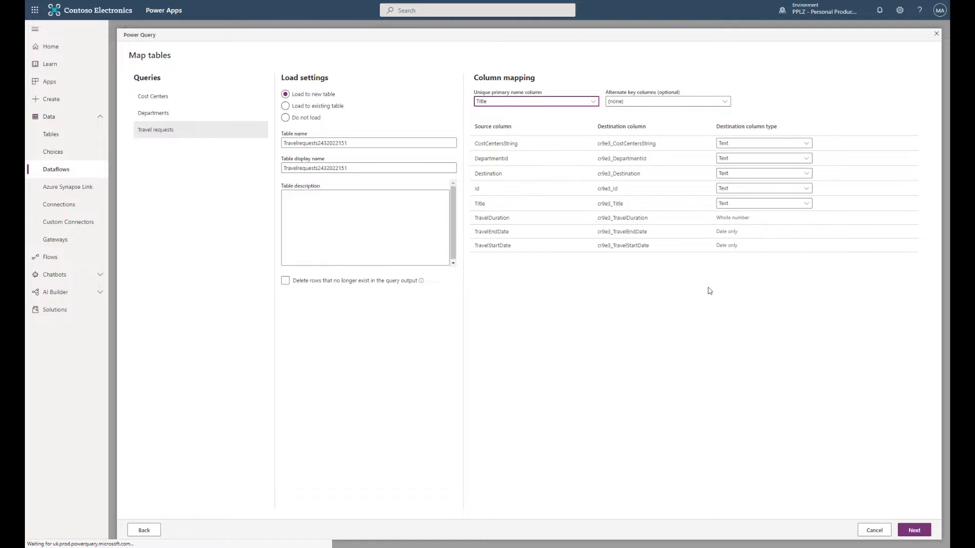
{"action": "left_click", "coordinate": [915, 530]}
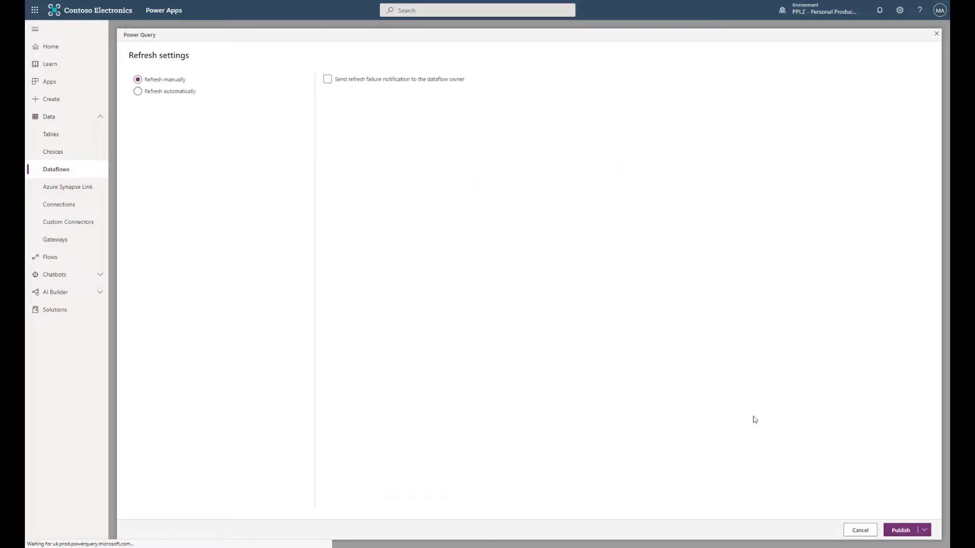
- Publish the dataflow with Refresh manually left selected
{"action": "left_click", "coordinate": [913, 533]}
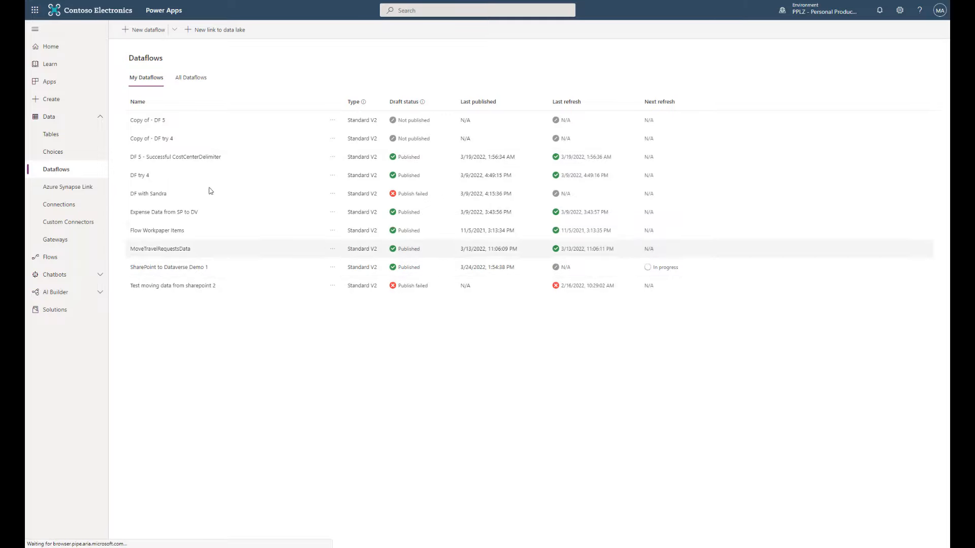
- Confirm in its refresh history that SharePoint to Dataverse Demo 1 refreshed successfully, then open Tables
{"action": "left_click", "coordinate": [68, 140]}
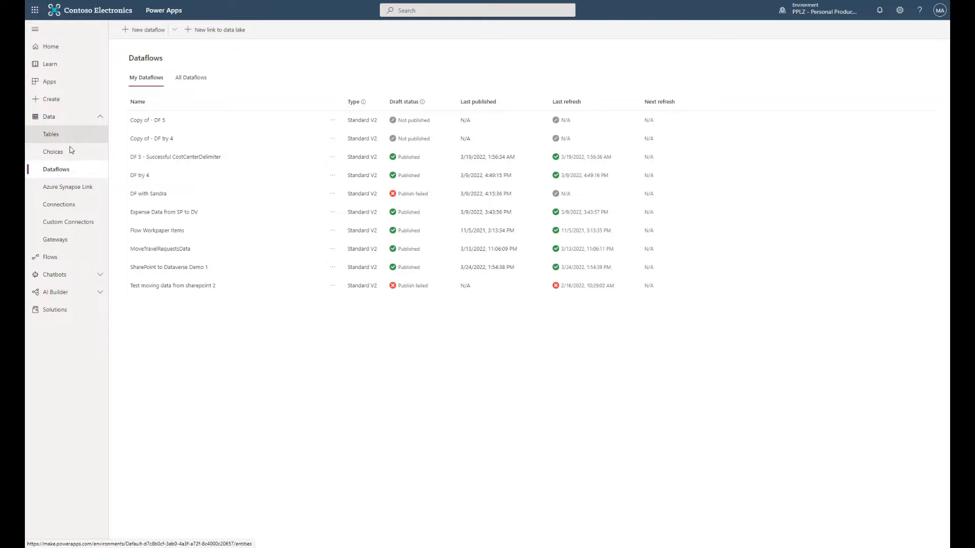
{"action": "left_click", "coordinate": [60, 174]}
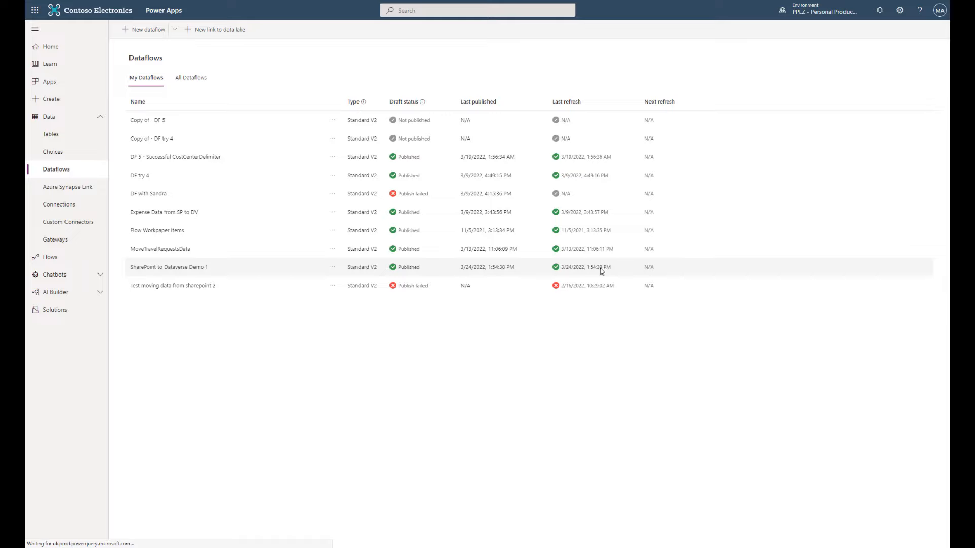
{"action": "left_click", "coordinate": [333, 267]}
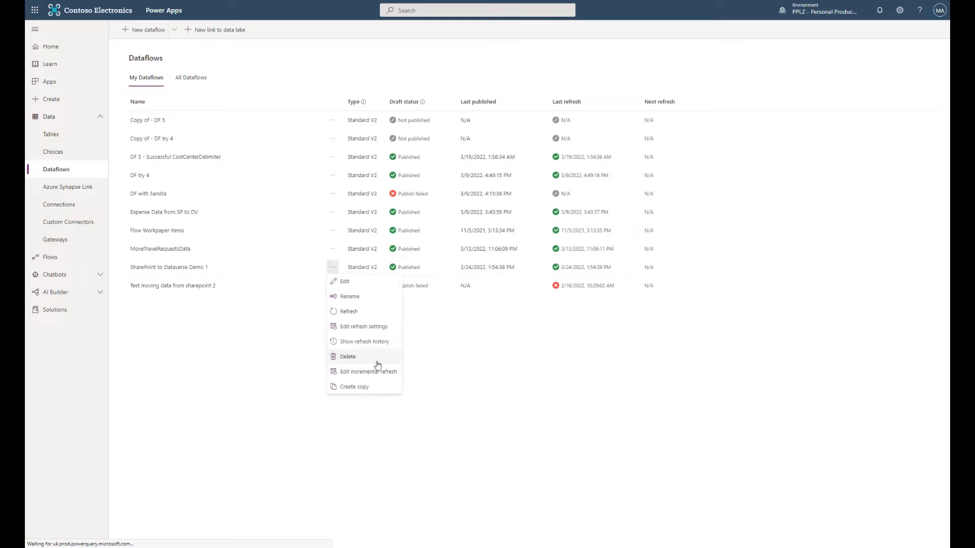
{"action": "left_click", "coordinate": [364, 341]}
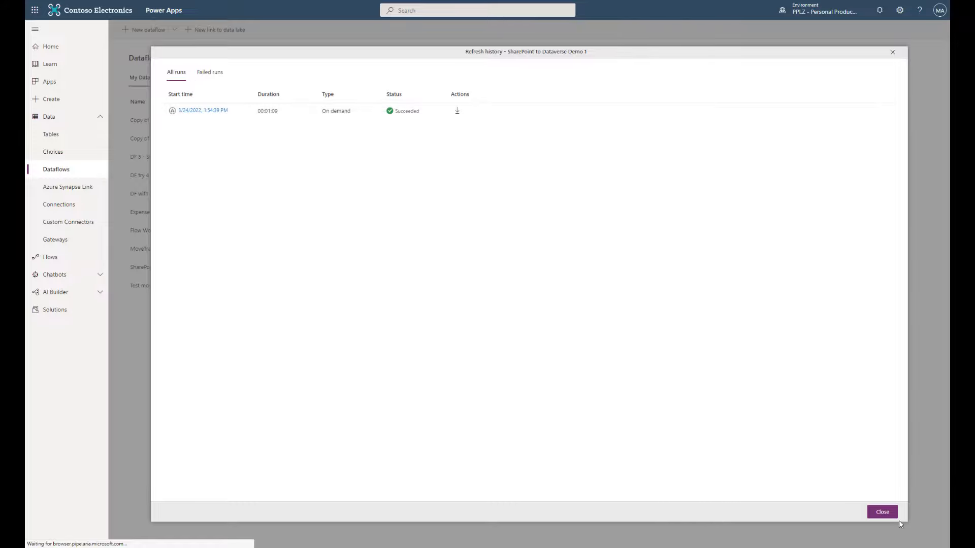
{"action": "left_click", "coordinate": [883, 512]}
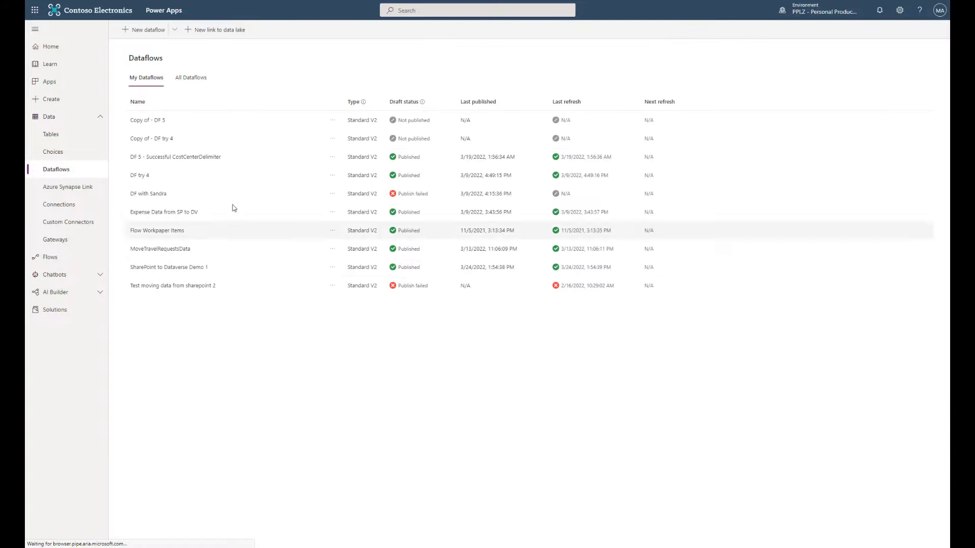
{"action": "left_click", "coordinate": [66, 138]}
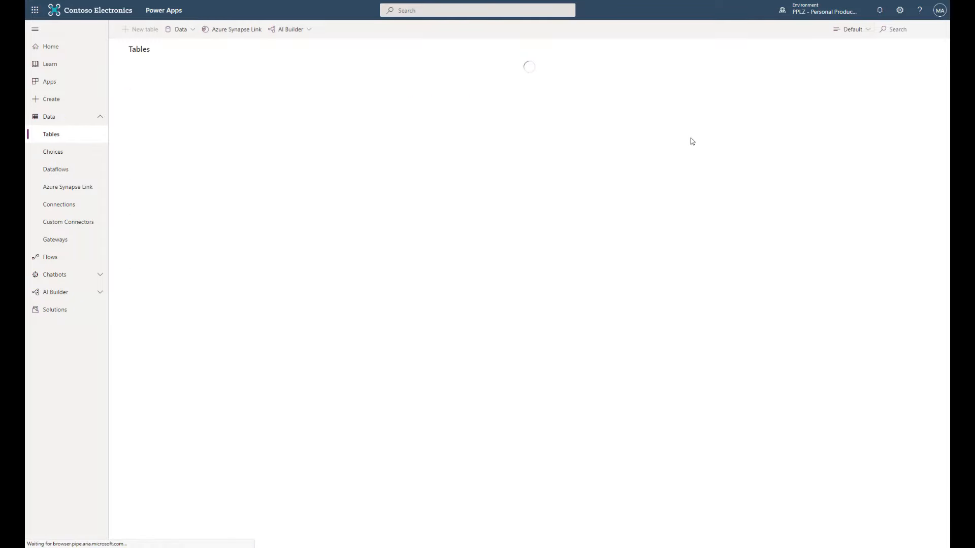
{"action": "left_click", "coordinate": [888, 30]}
{"action": "key", "text": "ctrl+v"}
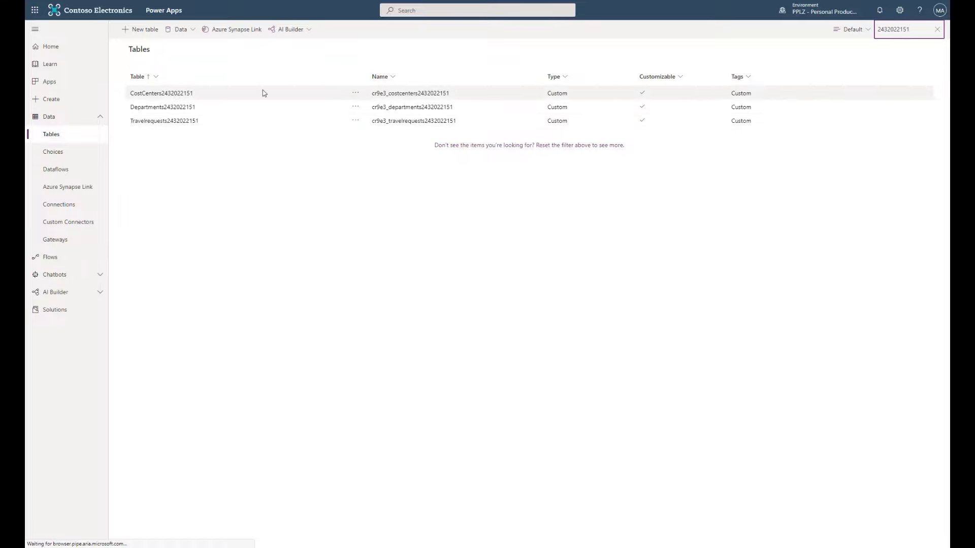
{"action": "left_click", "coordinate": [175, 122]}
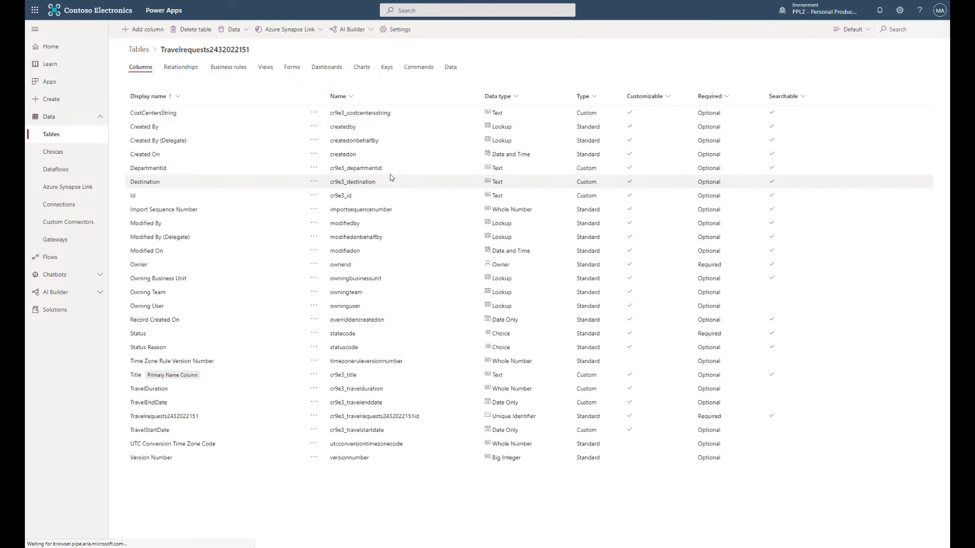
{"action": "left_click", "coordinate": [452, 66]}
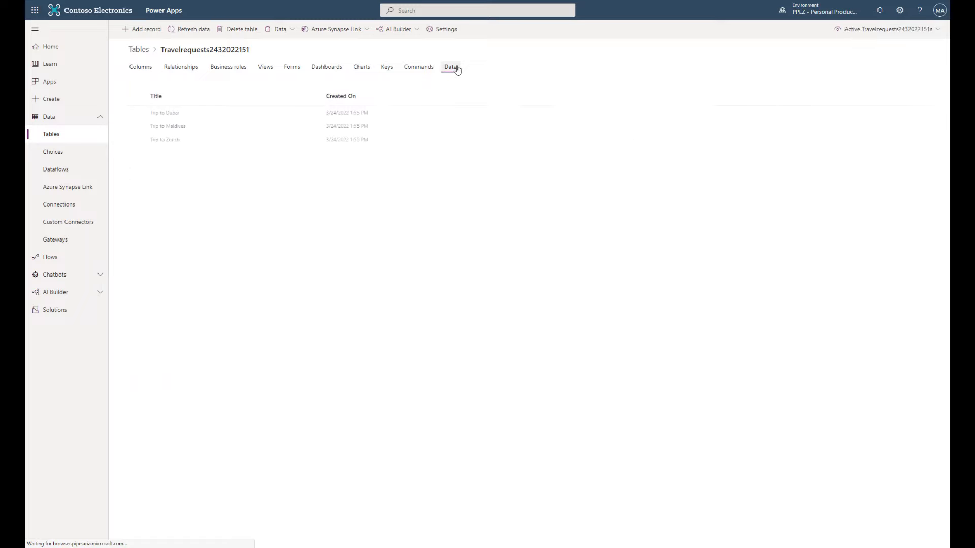
{"action": "left_click", "coordinate": [888, 30]}
{"action": "left_click", "coordinate": [838, 61]}
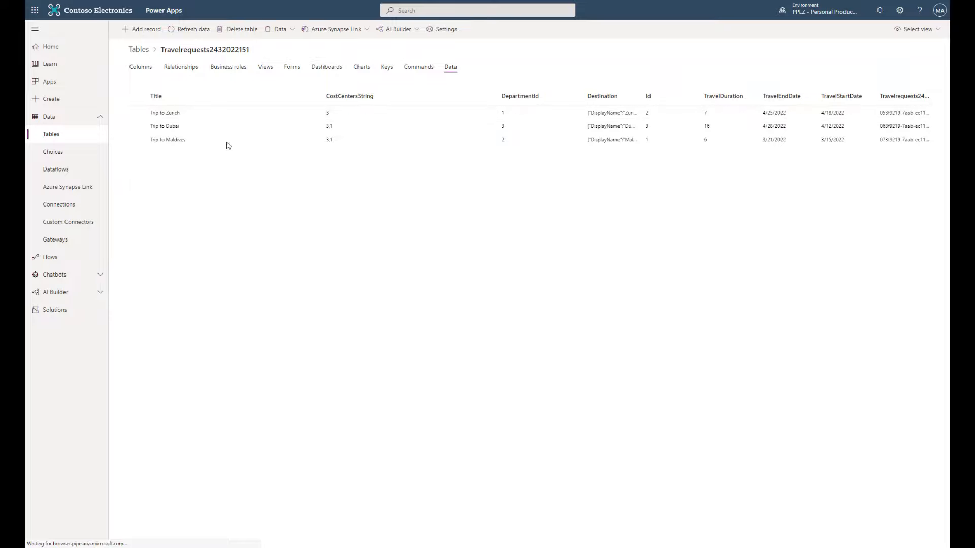
{"action": "left_click", "coordinate": [140, 49]}
{"action": "left_click", "coordinate": [907, 28]}
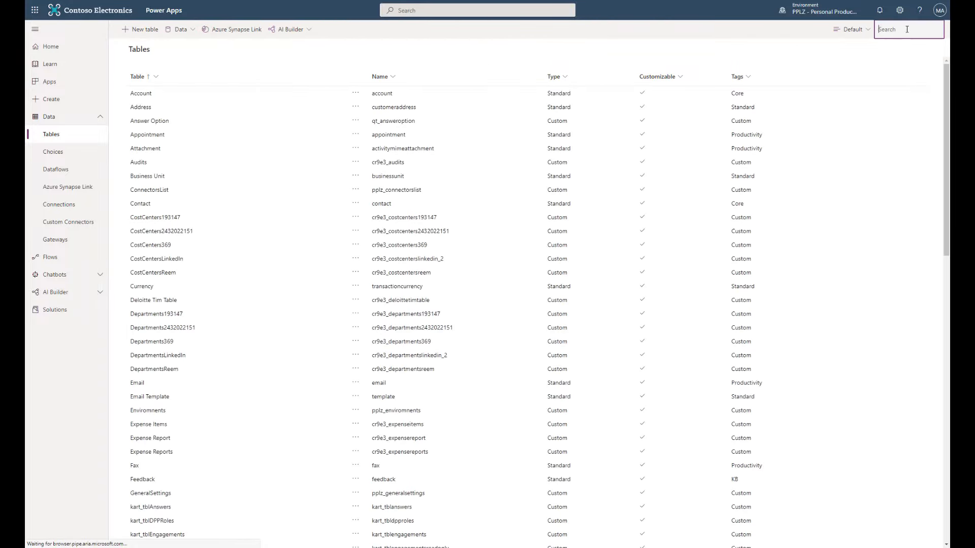
{"action": "key", "text": "ctrl+v"}
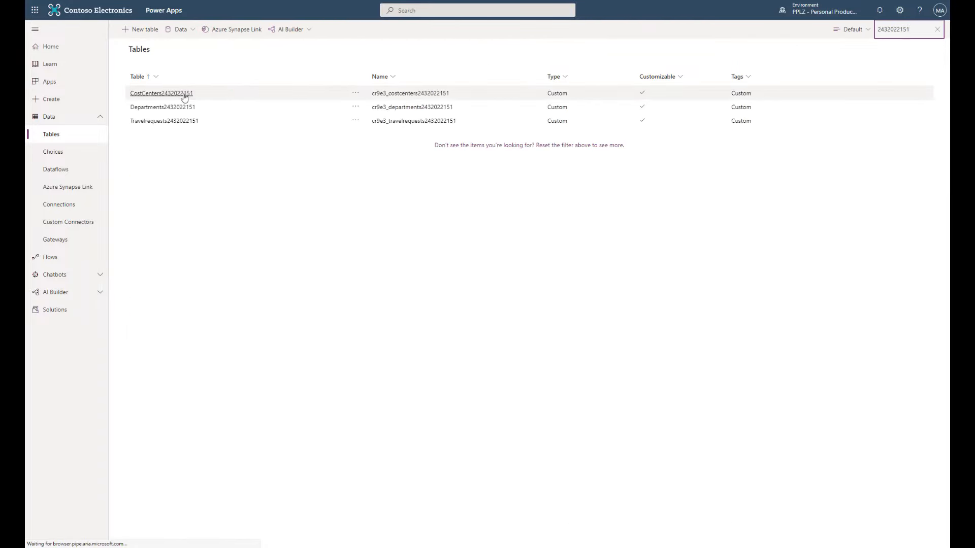
{"action": "left_click", "coordinate": [183, 95]}
{"action": "left_click", "coordinate": [450, 68]}
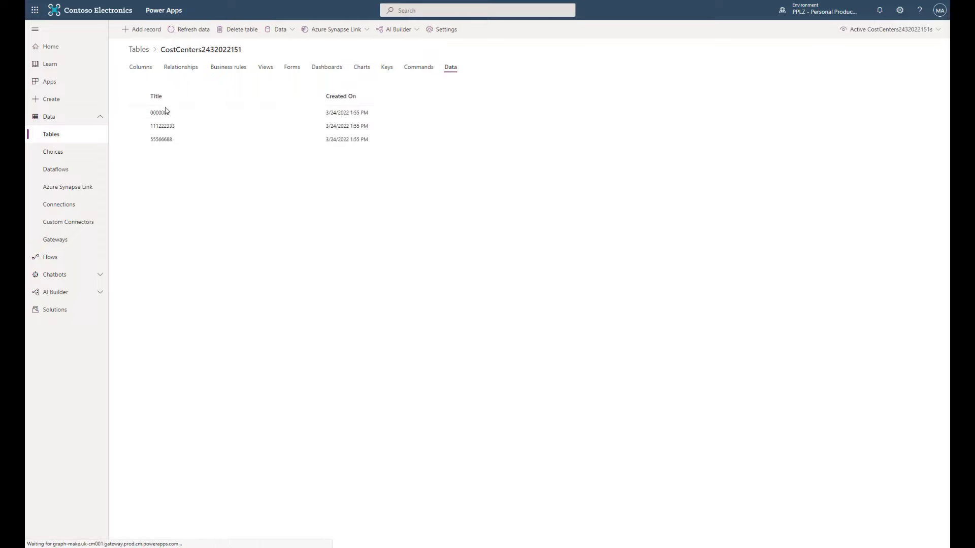
{"action": "left_click", "coordinate": [148, 50]}
{"action": "left_click", "coordinate": [909, 29]}
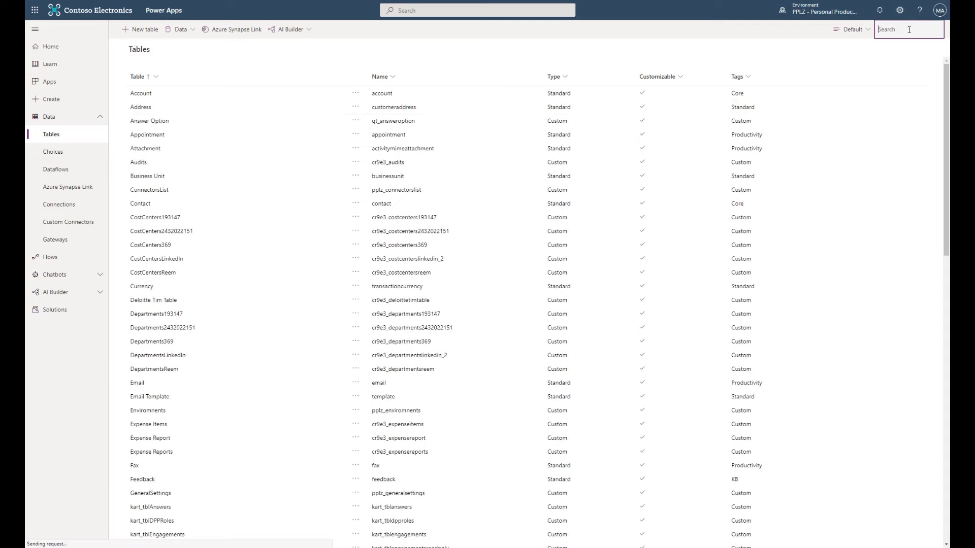
{"action": "key", "text": "ctrl+v"}
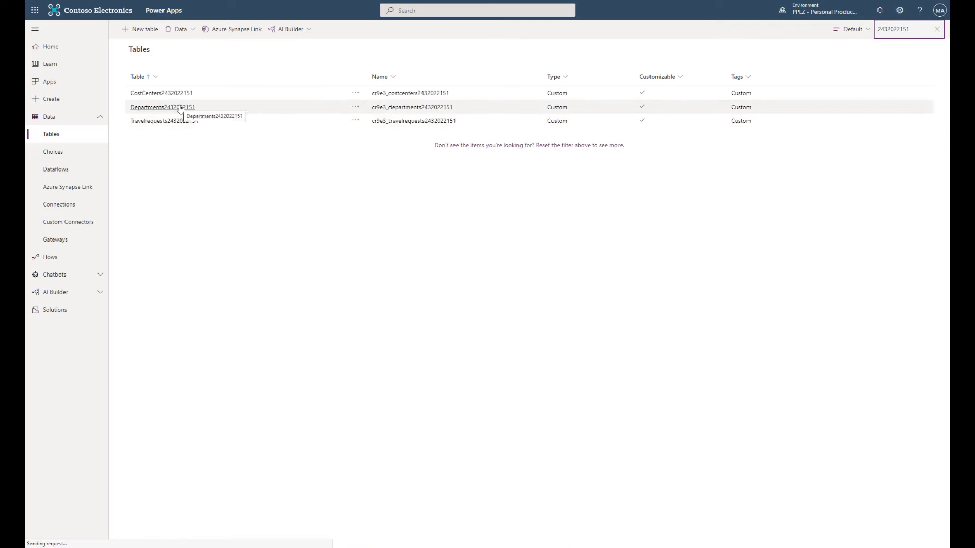
{"action": "left_click", "coordinate": [180, 108]}
{"action": "left_click", "coordinate": [453, 68]}
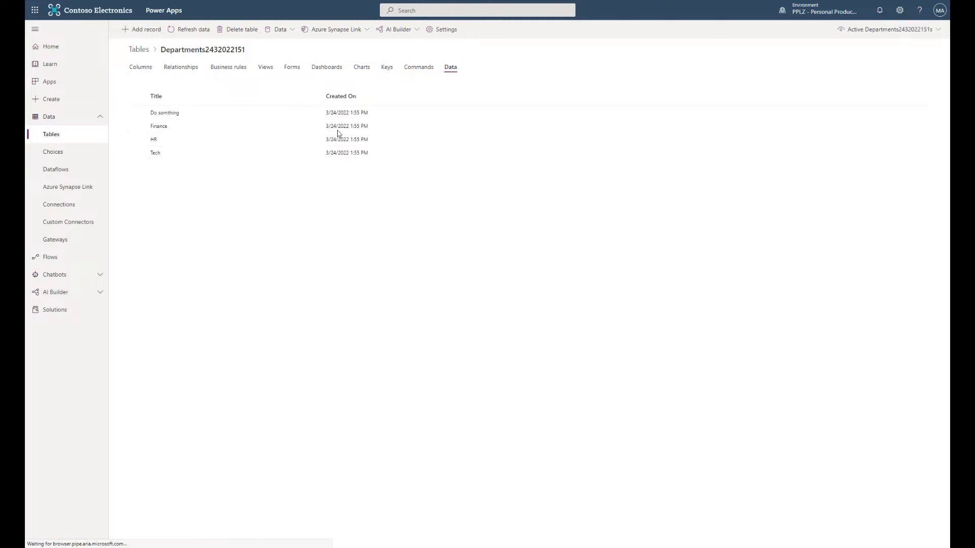
{"action": "left_click", "coordinate": [872, 34]}
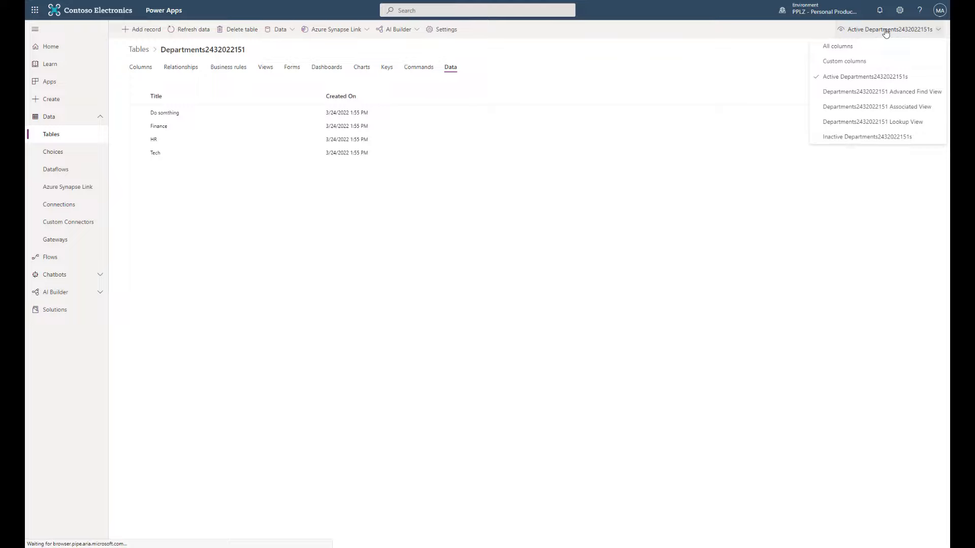
{"action": "left_click", "coordinate": [861, 61]}
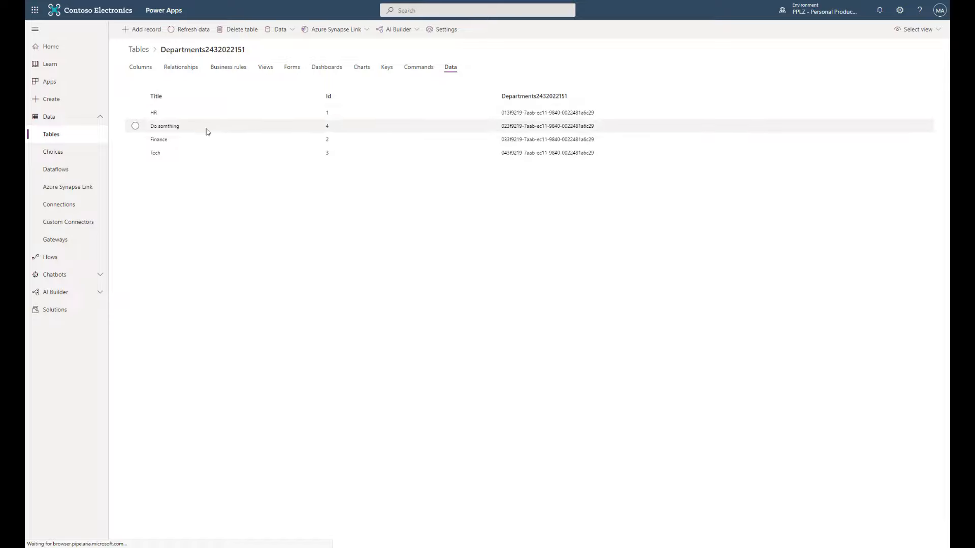
{"action": "left_click", "coordinate": [60, 138]}
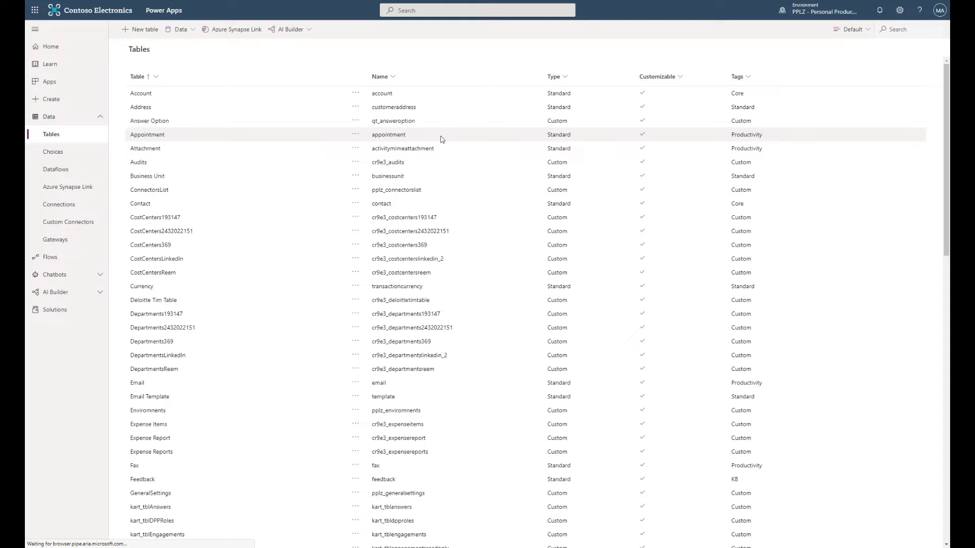
{"action": "left_click", "coordinate": [904, 26]}
{"action": "key", "text": "ctrl+v"}
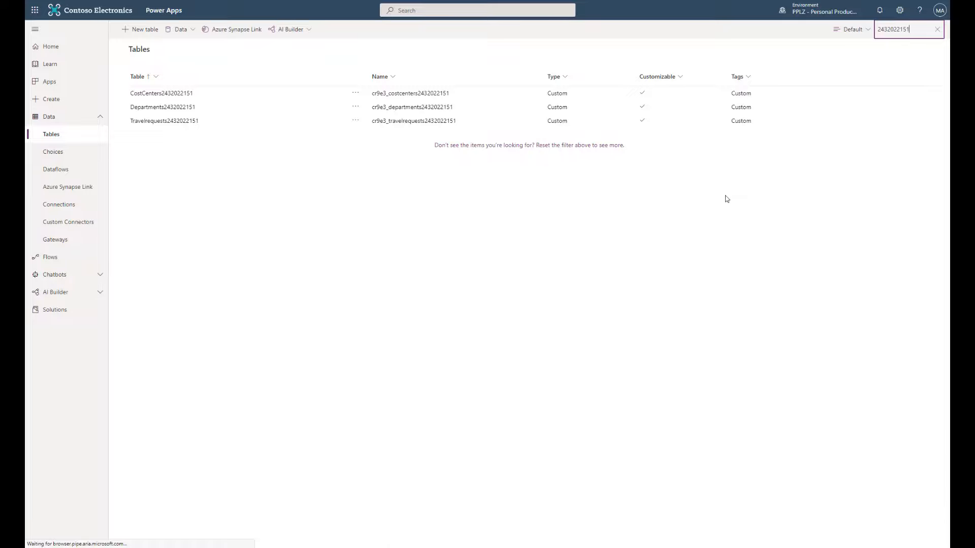
{"action": "left_click", "coordinate": [171, 121]}
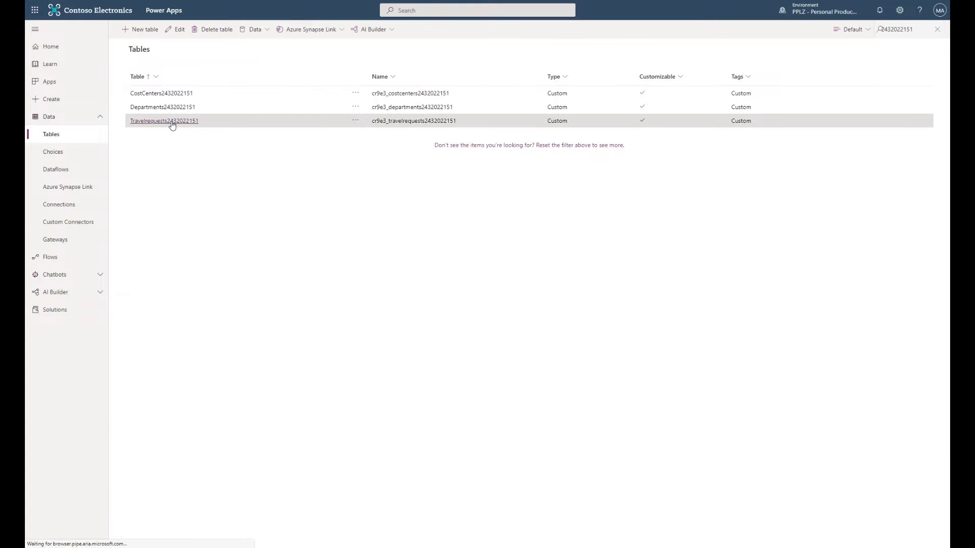